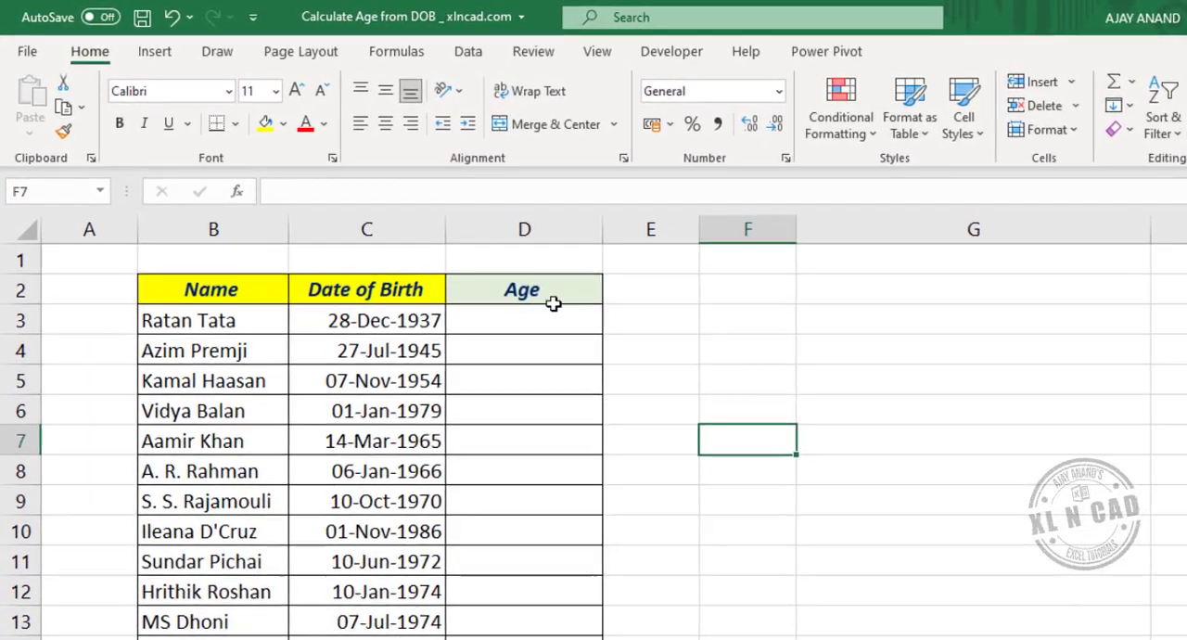
Enter the formula =DATEDIF(C3,TODAY(),"Y") in cell D3 to calculate the first person's age in completed years
{"action": "left_click", "coordinate": [512, 321]}
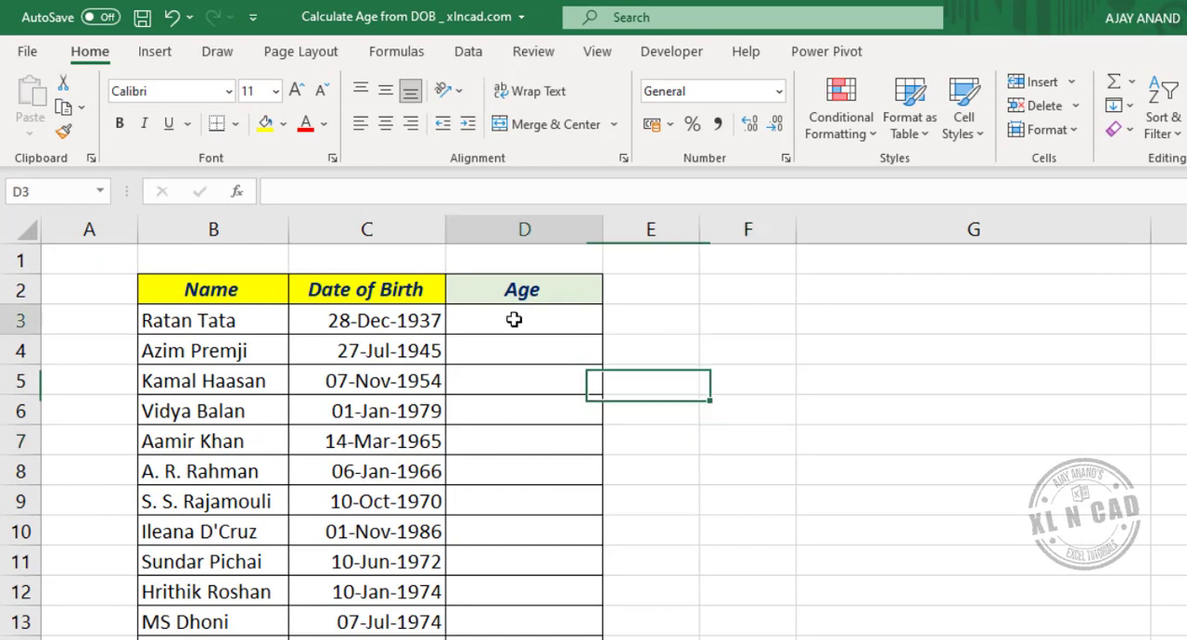
{"action": "left_click", "coordinate": [337, 193]}
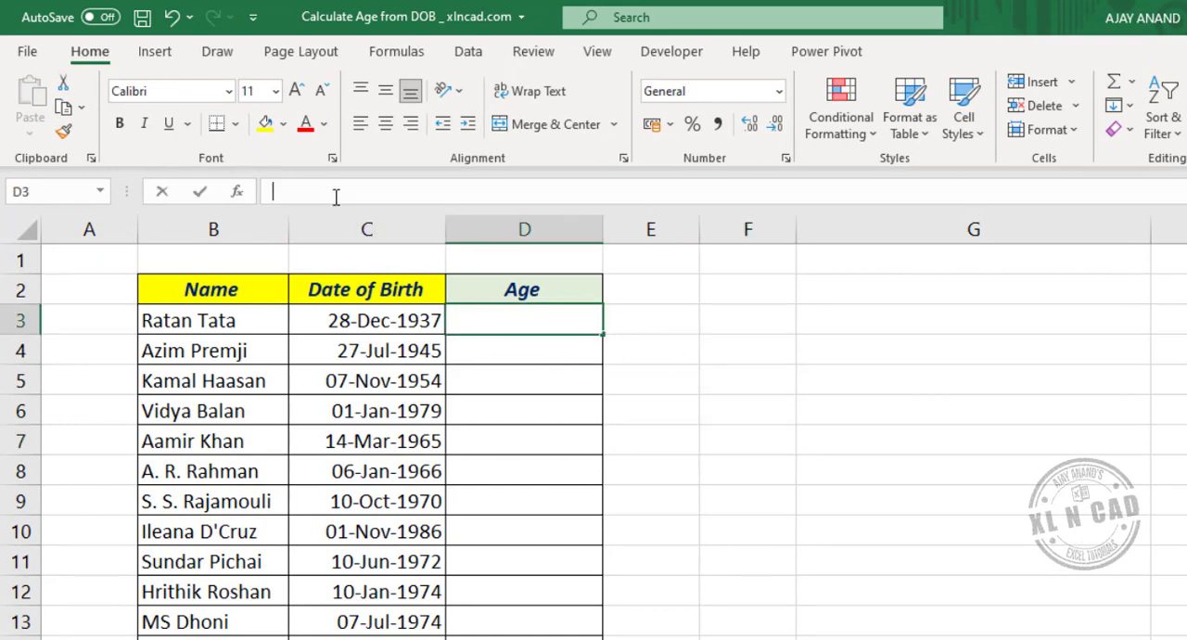
{"action": "type", "text": "="}
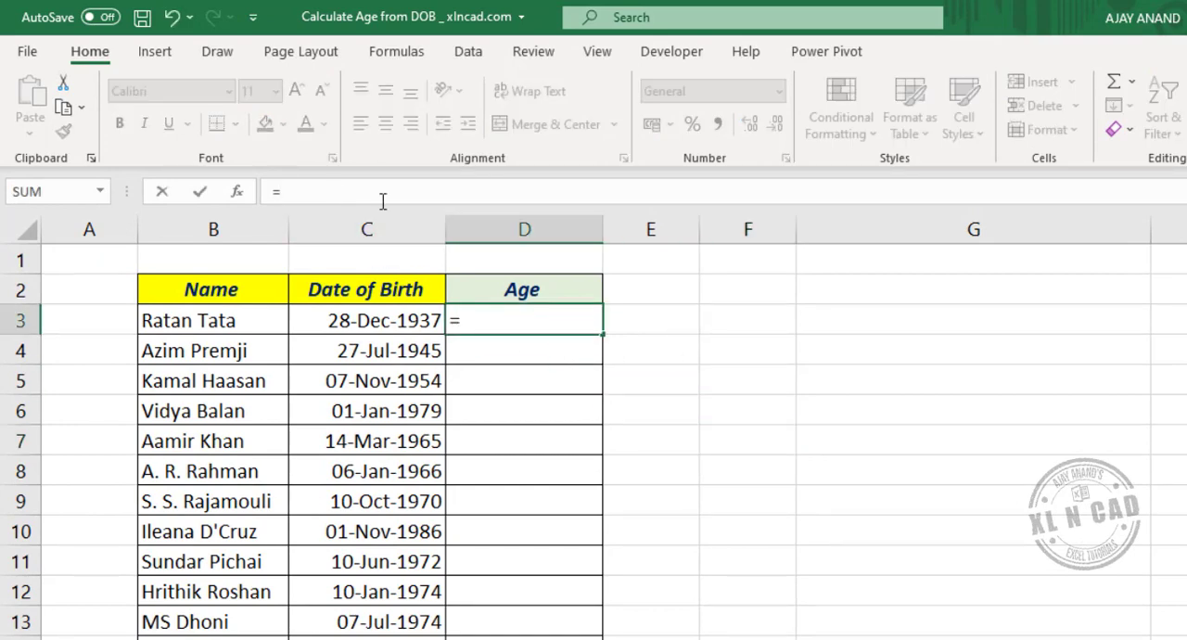
{"action": "type", "text": "DATED"}
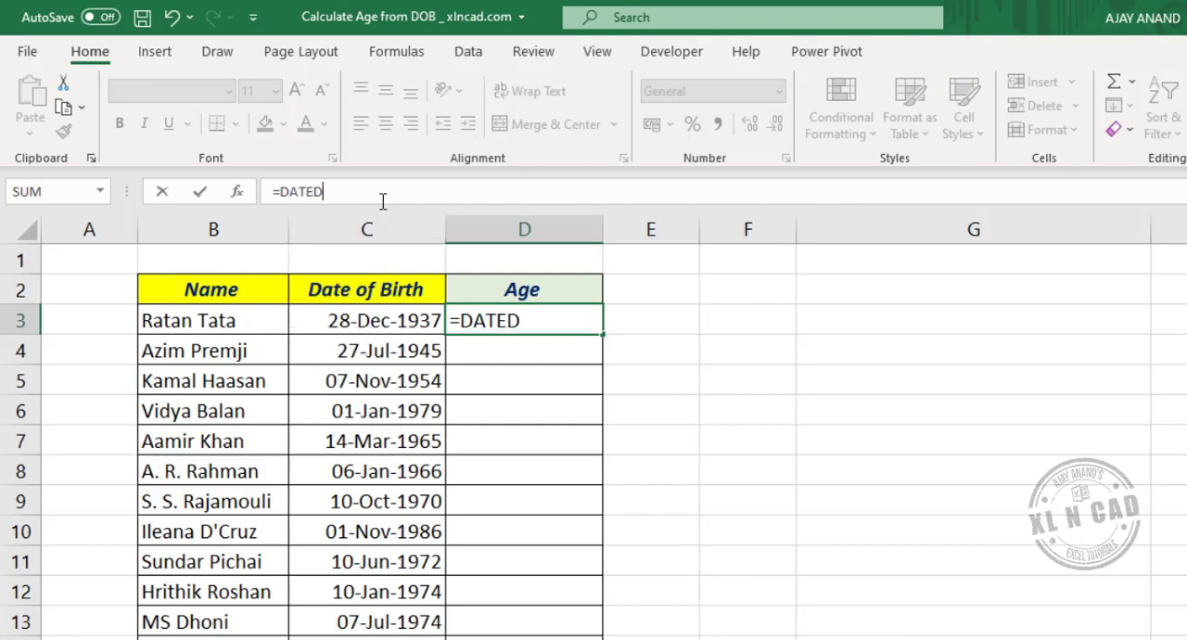
{"action": "type", "text": "IF("}
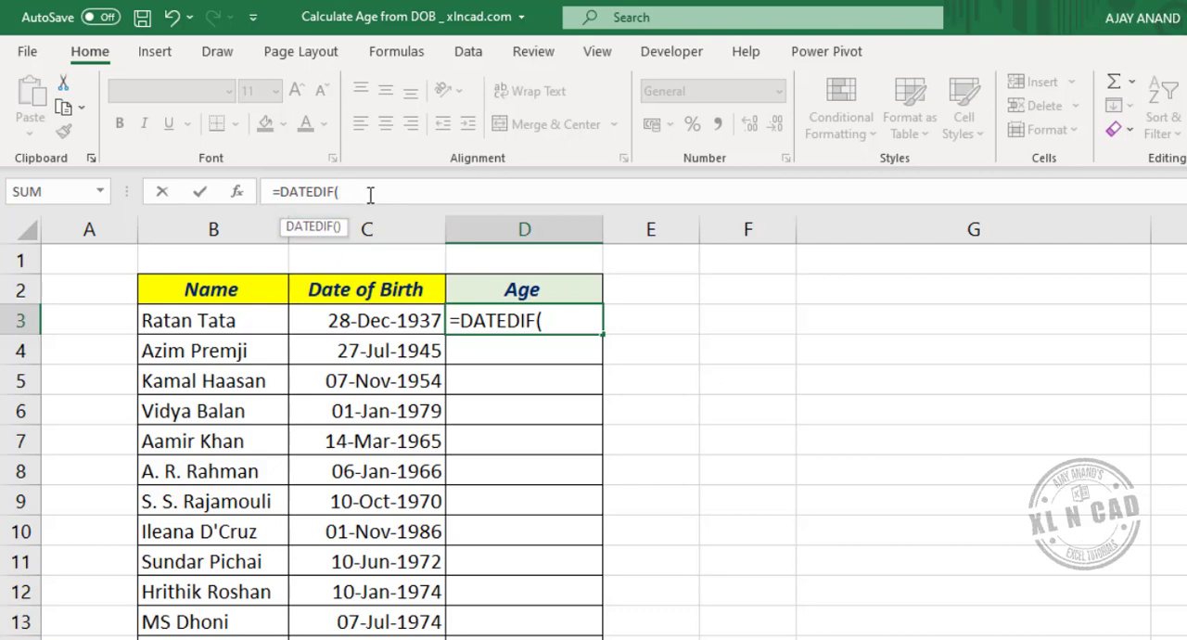
{"action": "left_click", "coordinate": [393, 323]}
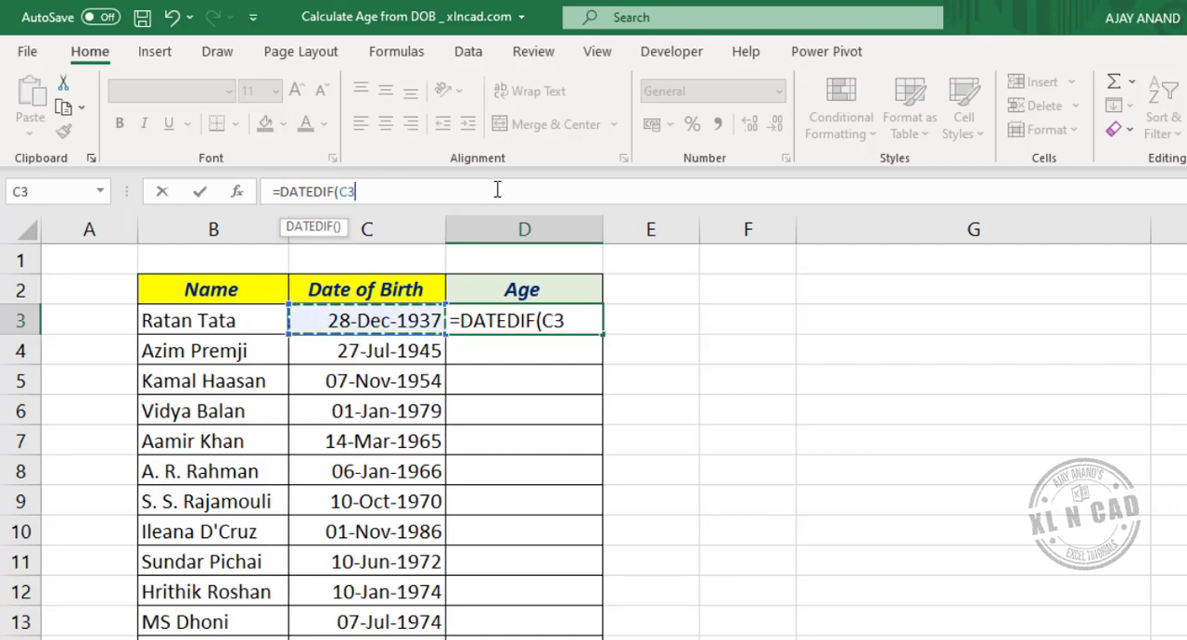
{"action": "type", "text": ",T"}
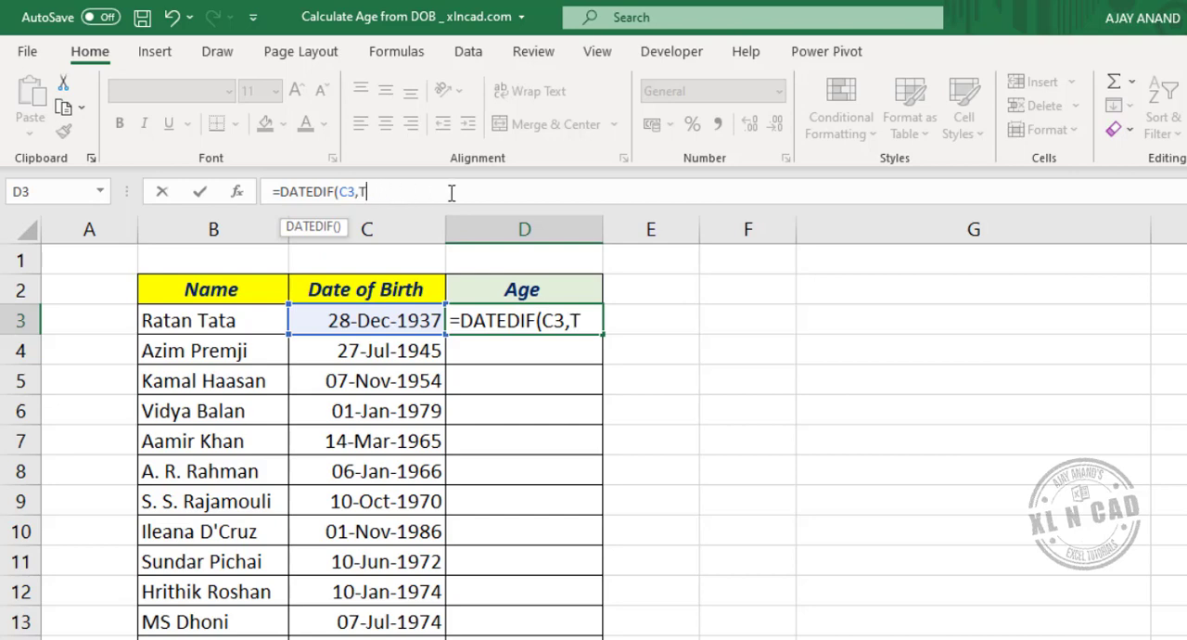
{"action": "type", "text": "ODAY"}
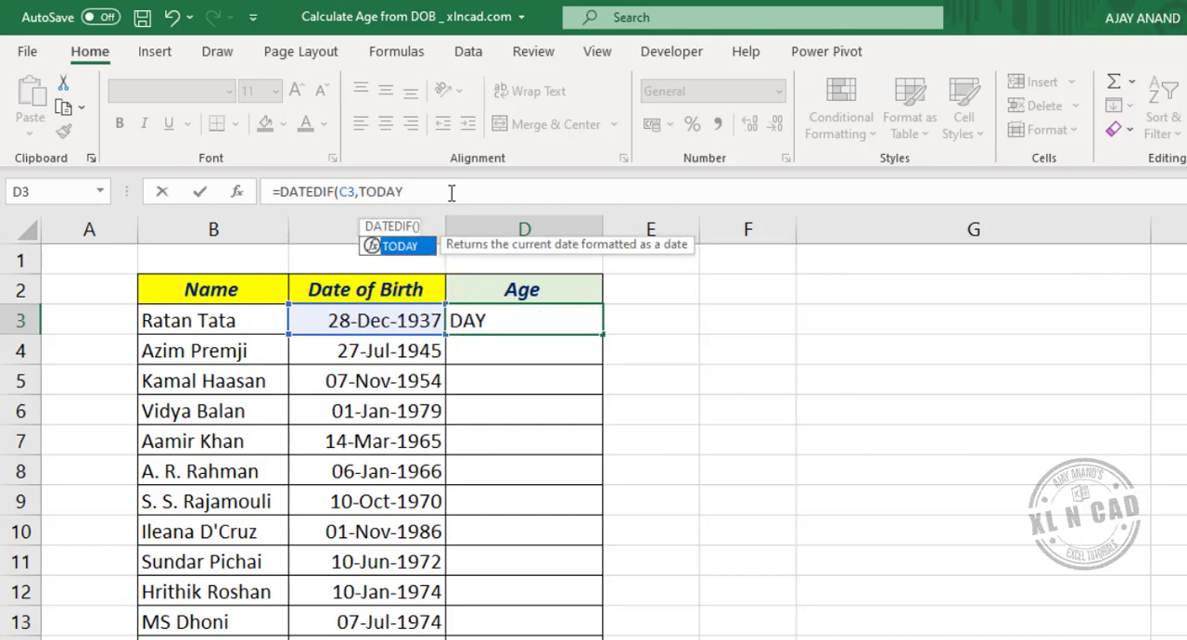
{"action": "type", "text": "(),\"Y"}
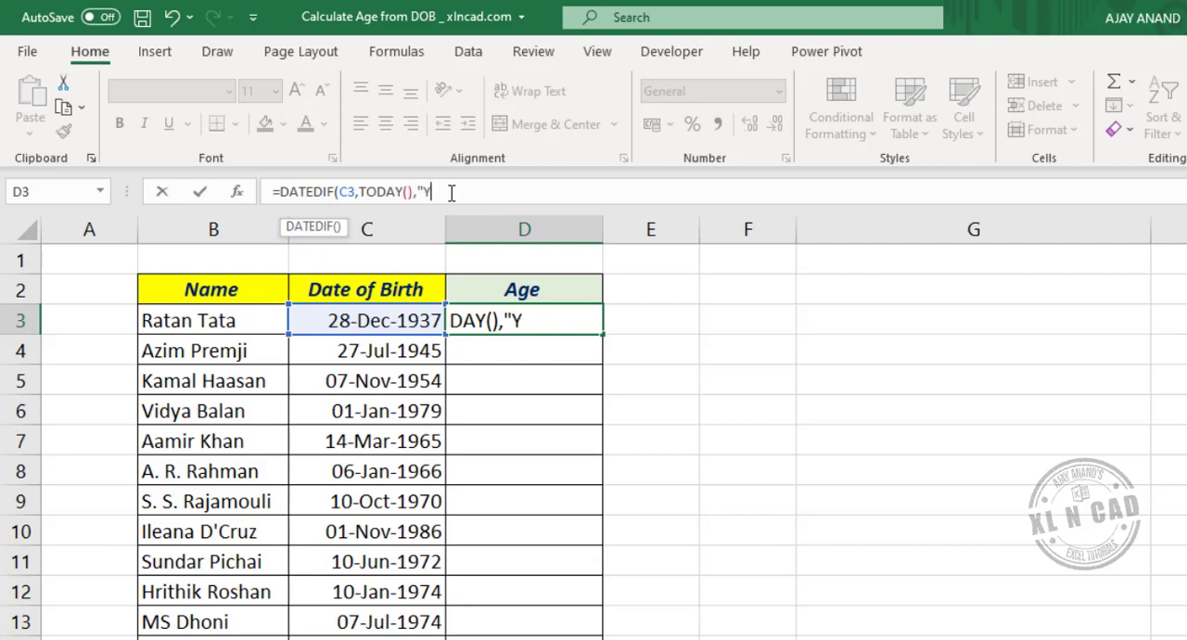
{"action": "type", "text": "\")"}
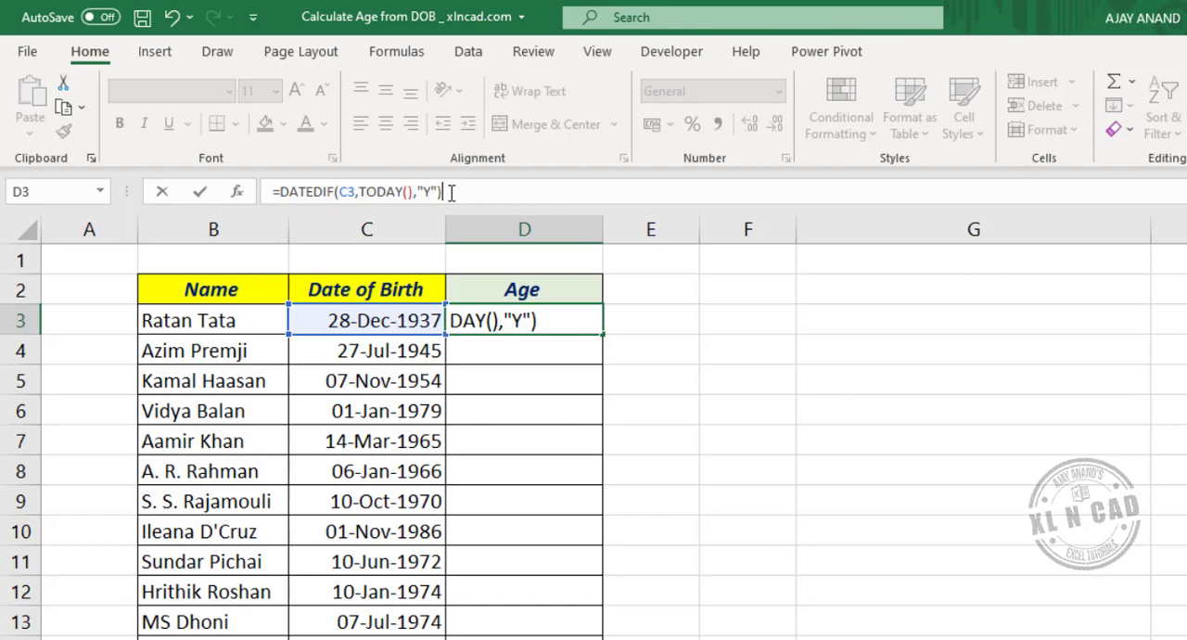
{"action": "key", "text": "Return"}
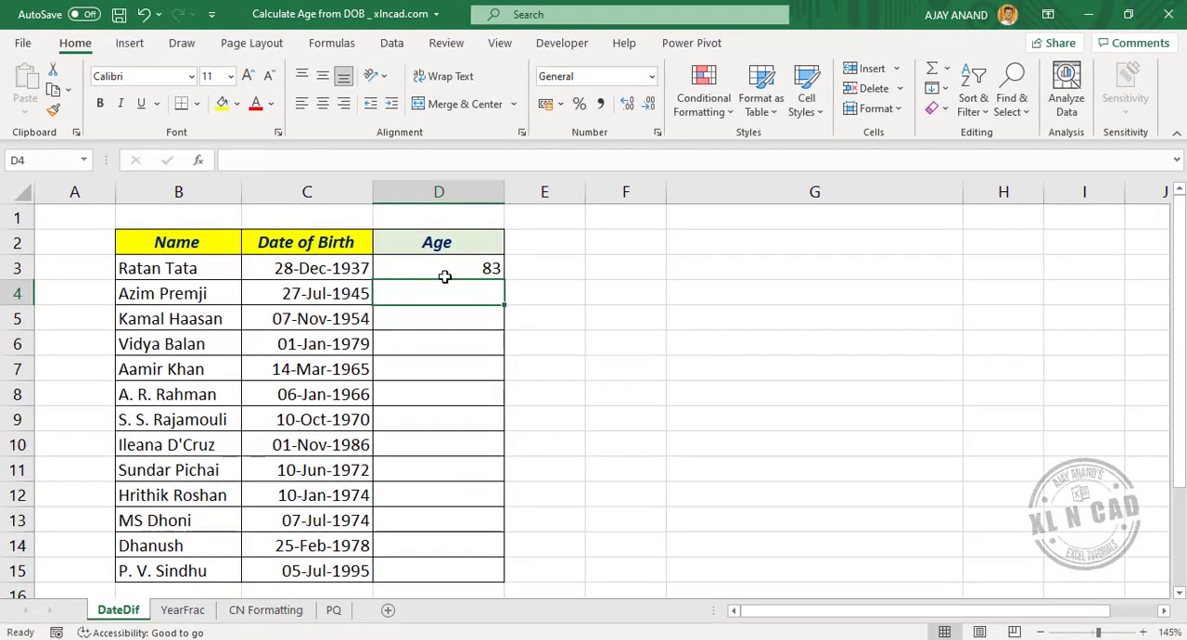
Fill the age formula from D3 down to D15 and spot-check several birth dates and calculated ages
{"action": "left_click", "coordinate": [467, 269]}
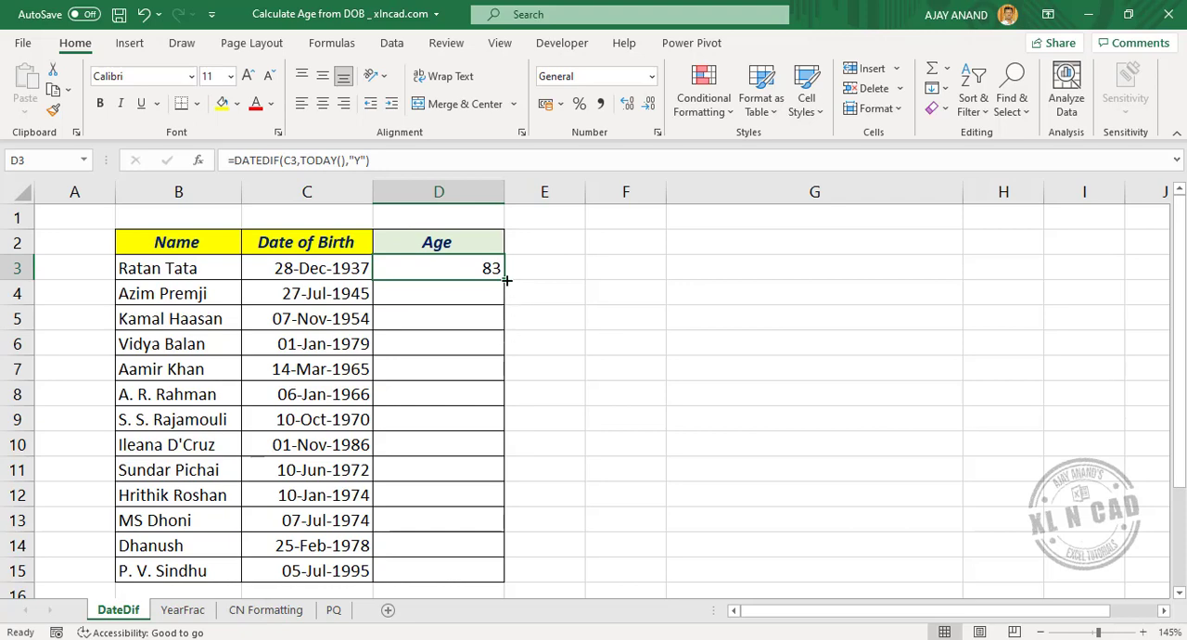
{"action": "left_click_drag", "start_coordinate": [505, 279], "coordinate": [499, 575]}
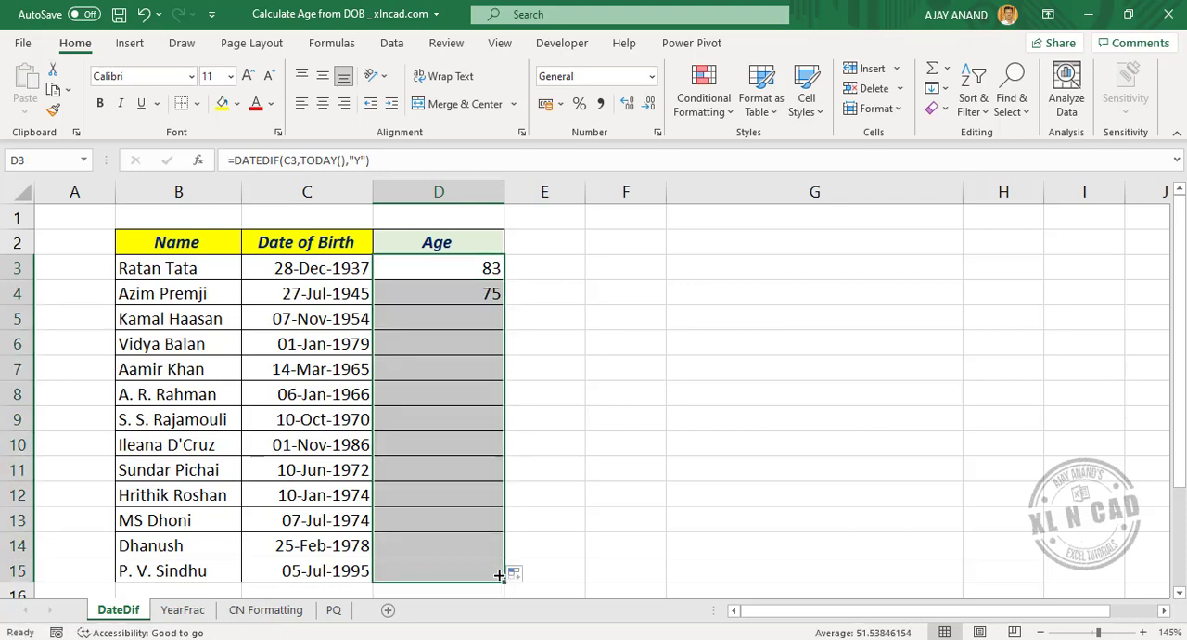
{"action": "left_click", "coordinate": [347, 344]}
{"action": "left_click", "coordinate": [341, 422]}
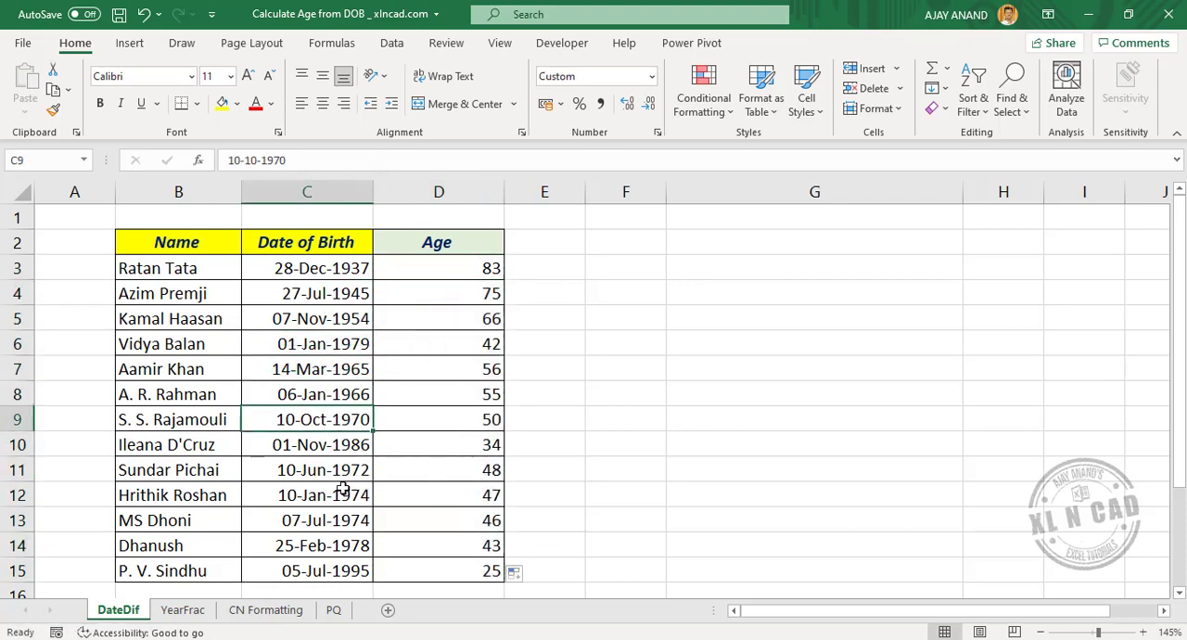
{"action": "left_click", "coordinate": [343, 520]}
{"action": "left_click", "coordinate": [461, 348]}
{"action": "left_click", "coordinate": [466, 419]}
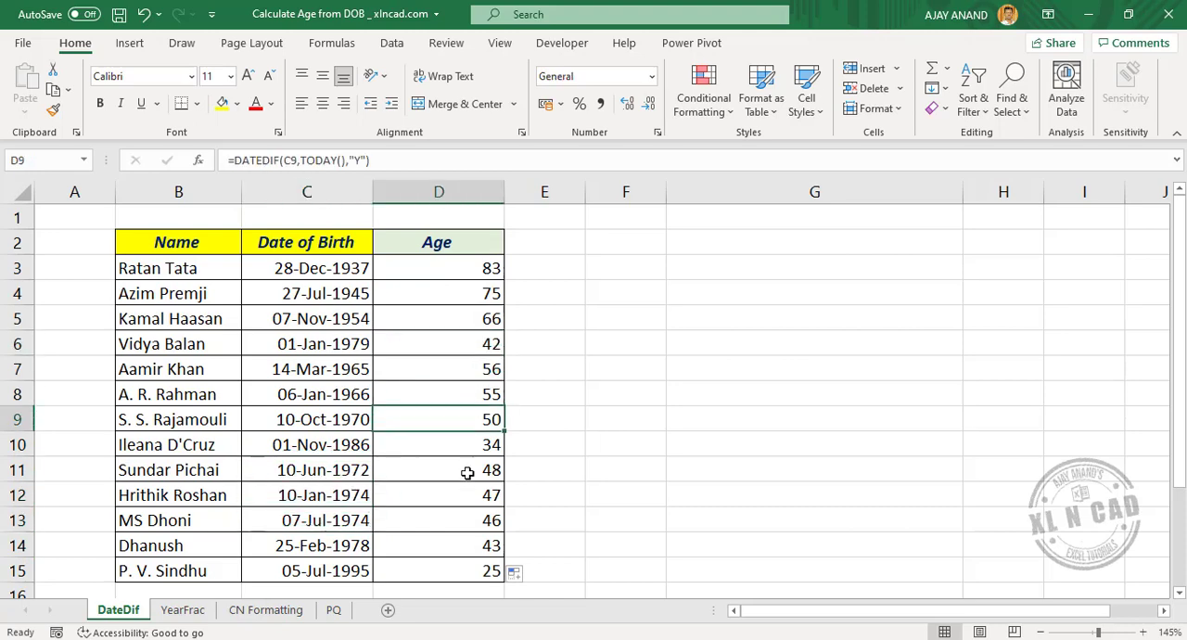
{"action": "left_click", "coordinate": [467, 473]}
{"action": "left_click", "coordinate": [473, 546]}
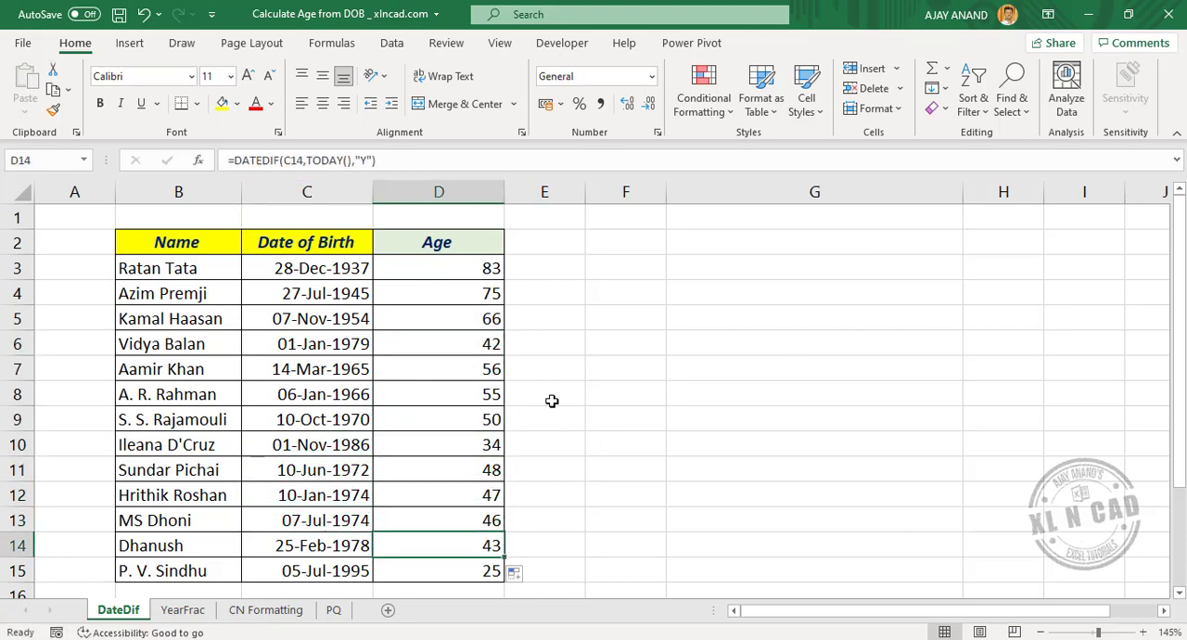
On the YearFrac sheet, enter the formula =YEARFRAC(C3,TODAY()) in cell D3
{"action": "left_click", "coordinate": [183, 610]}
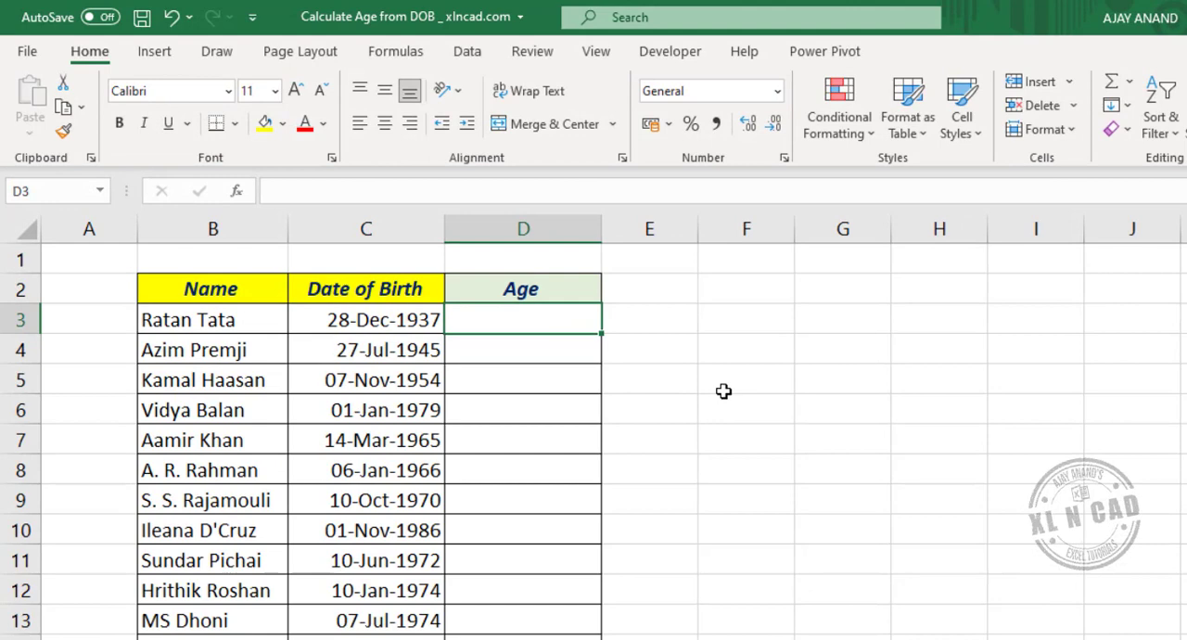
{"action": "type", "text": "="}
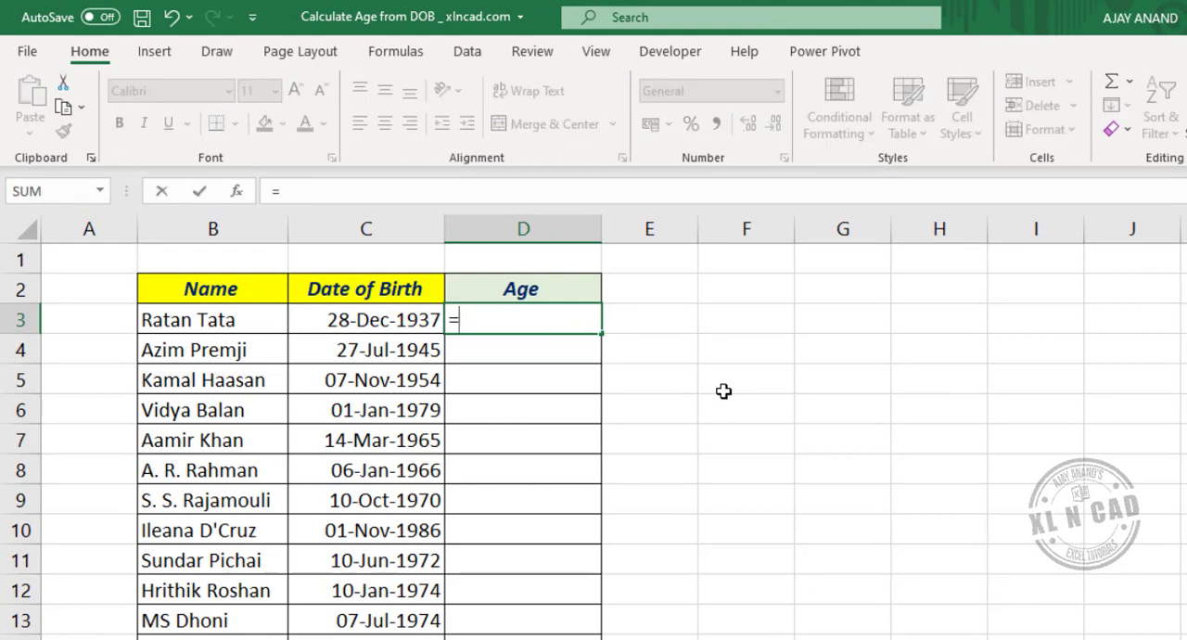
{"action": "type", "text": "YEAR"}
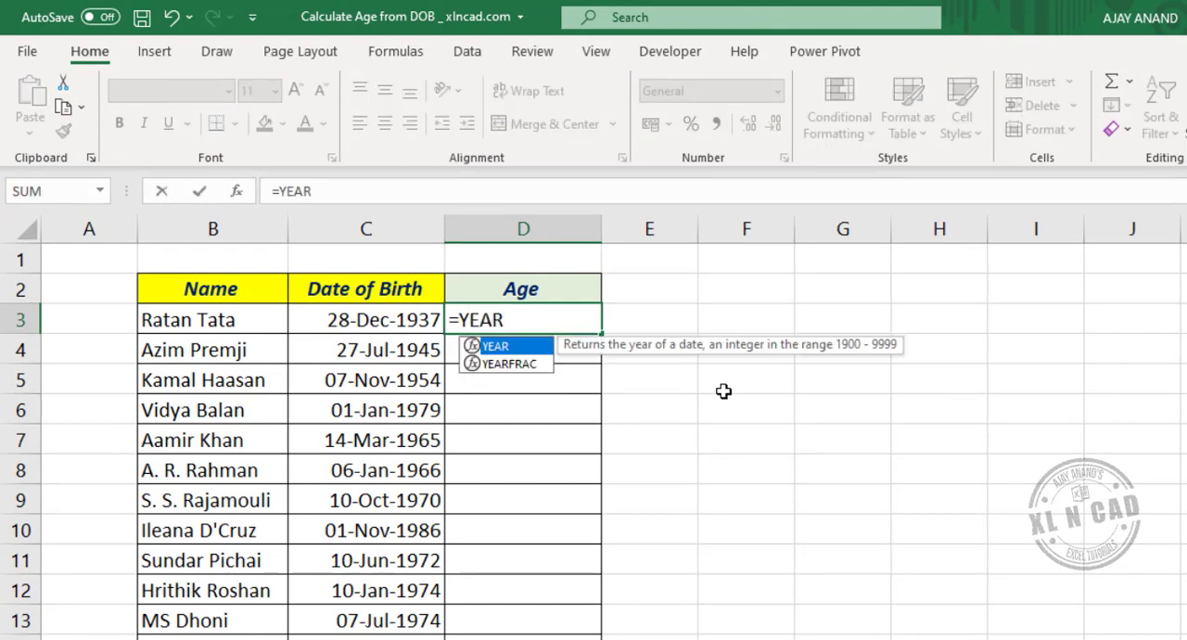
{"action": "double_click", "coordinate": [543, 365]}
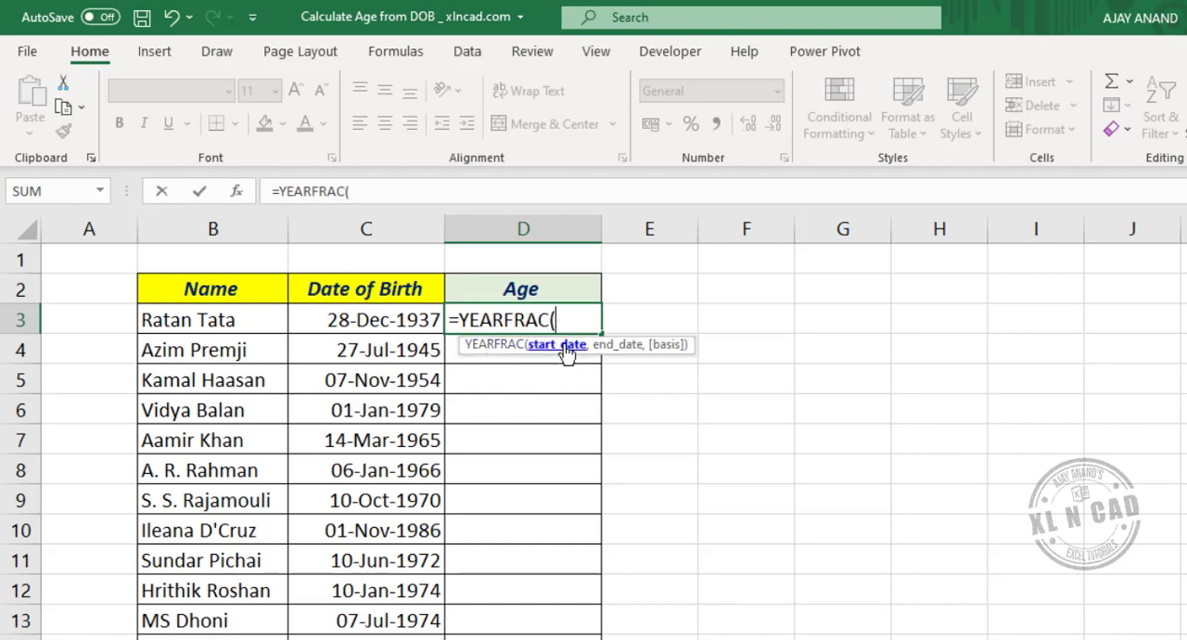
{"action": "left_click", "coordinate": [395, 321]}
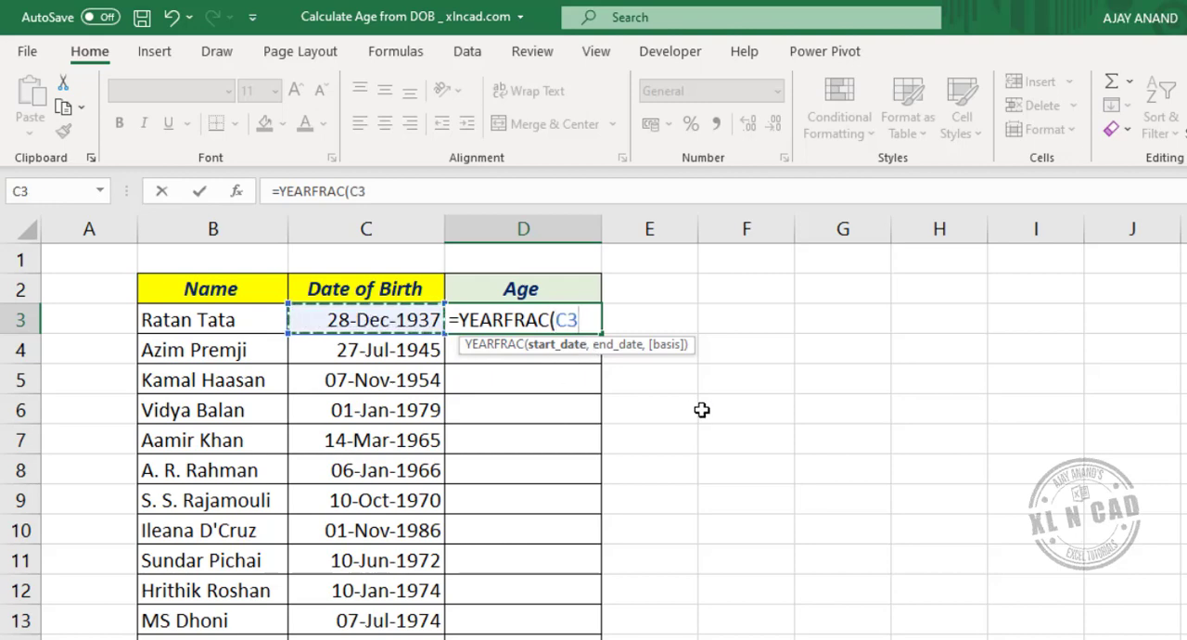
{"action": "type", "text": ","}
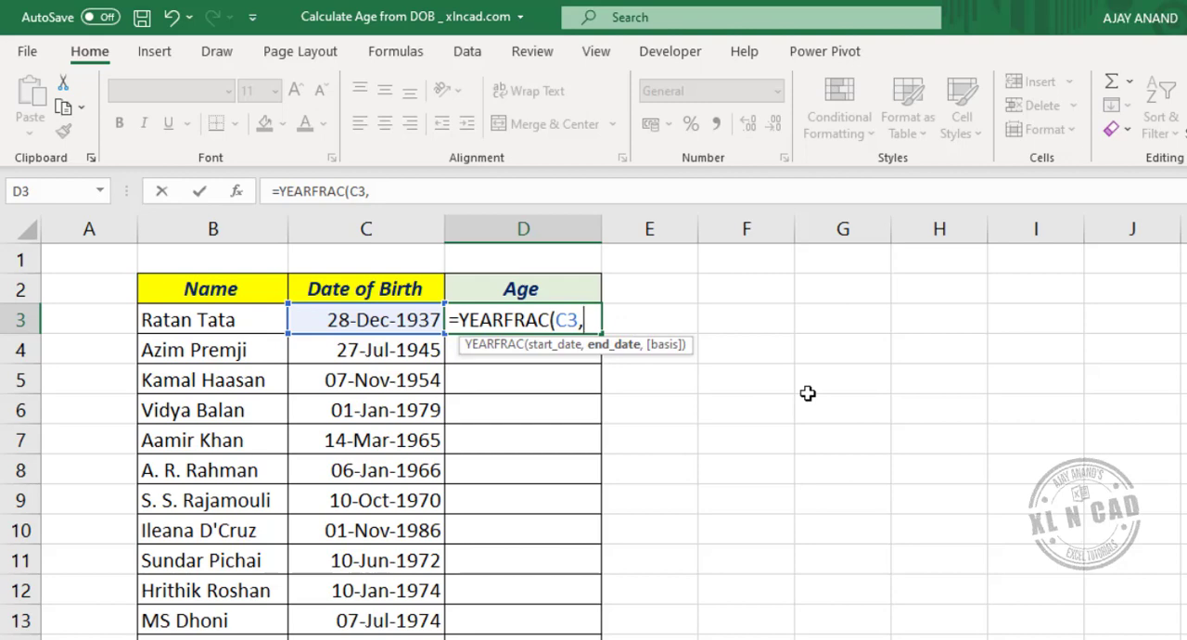
{"action": "type", "text": "TODA"}
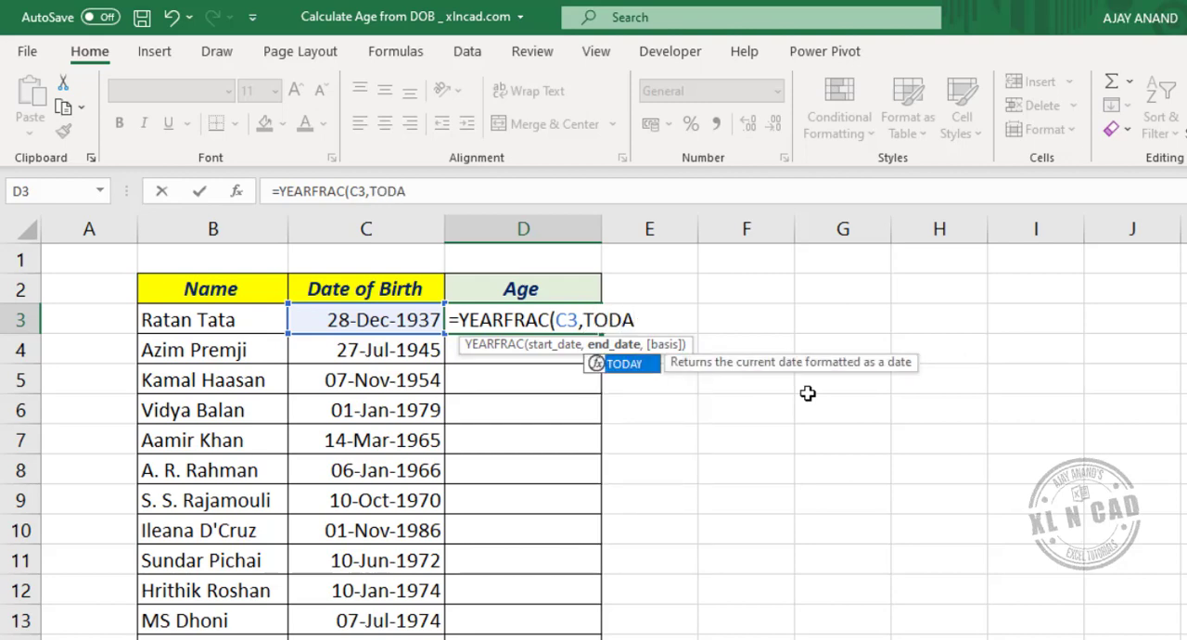
{"action": "type", "text": "Y()"}
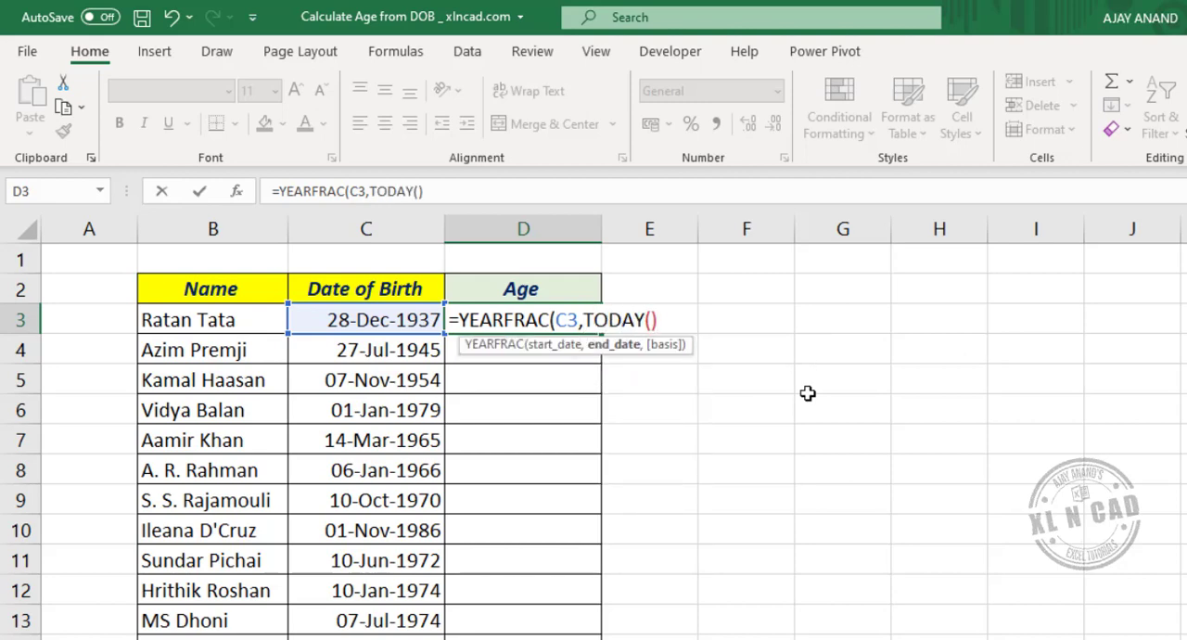
{"action": "type", "text": ")"}
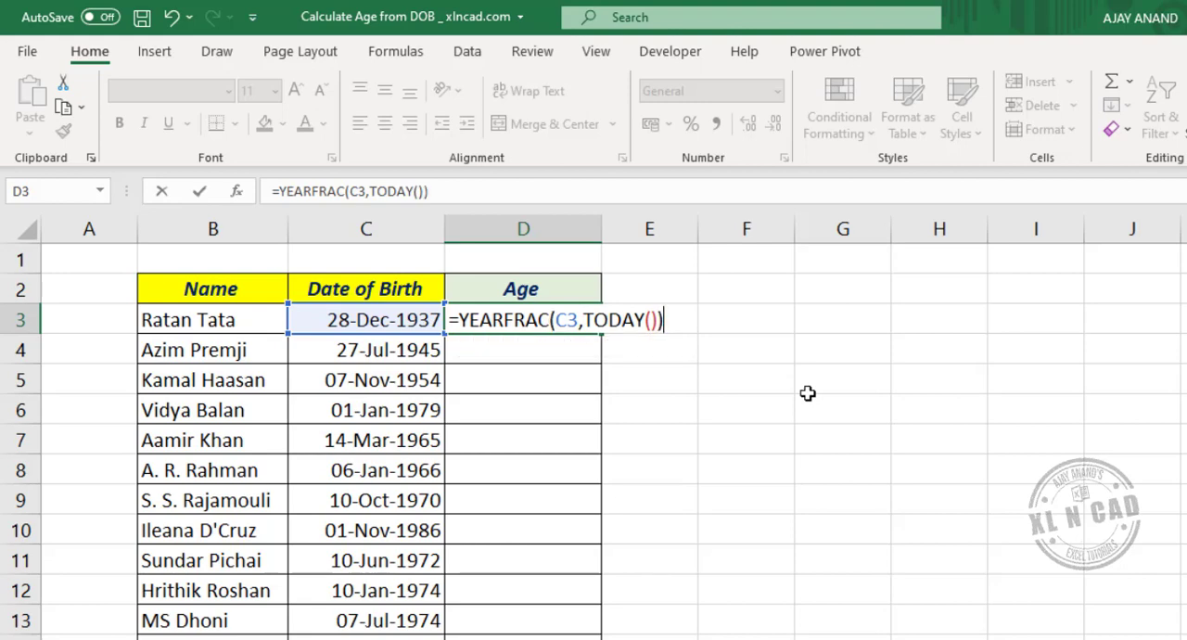
{"action": "key", "text": "Return"}
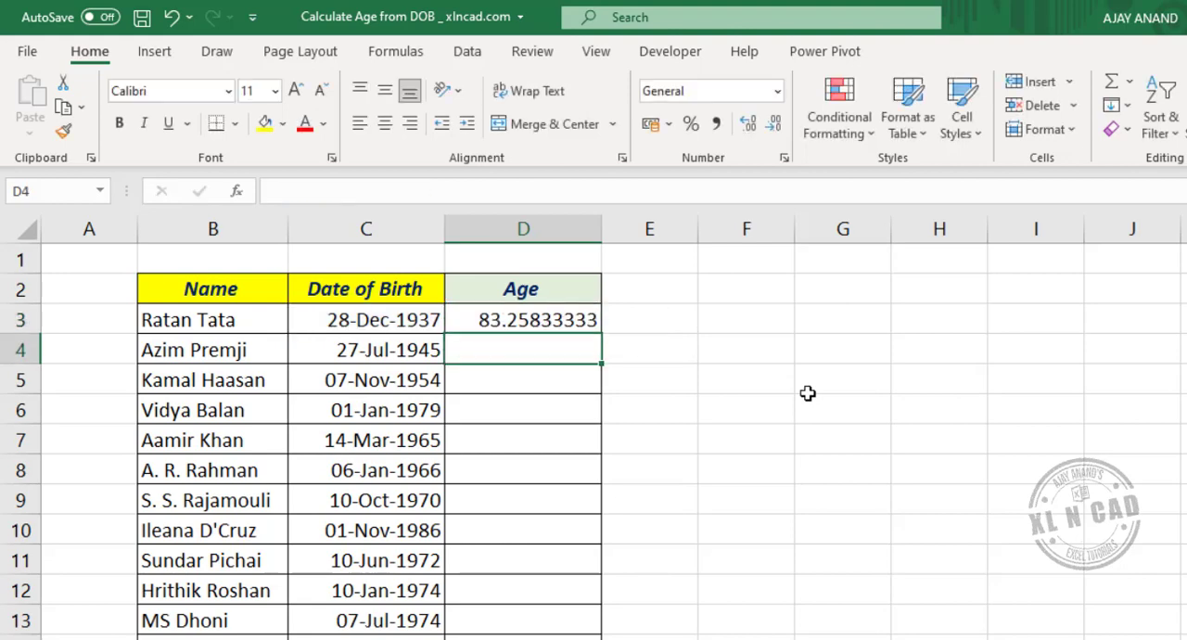
Wrap the D3 formula in the INT function so it reads =INT(YEARFRAC(C3,TODAY()))
{"action": "left_click", "coordinate": [530, 320]}
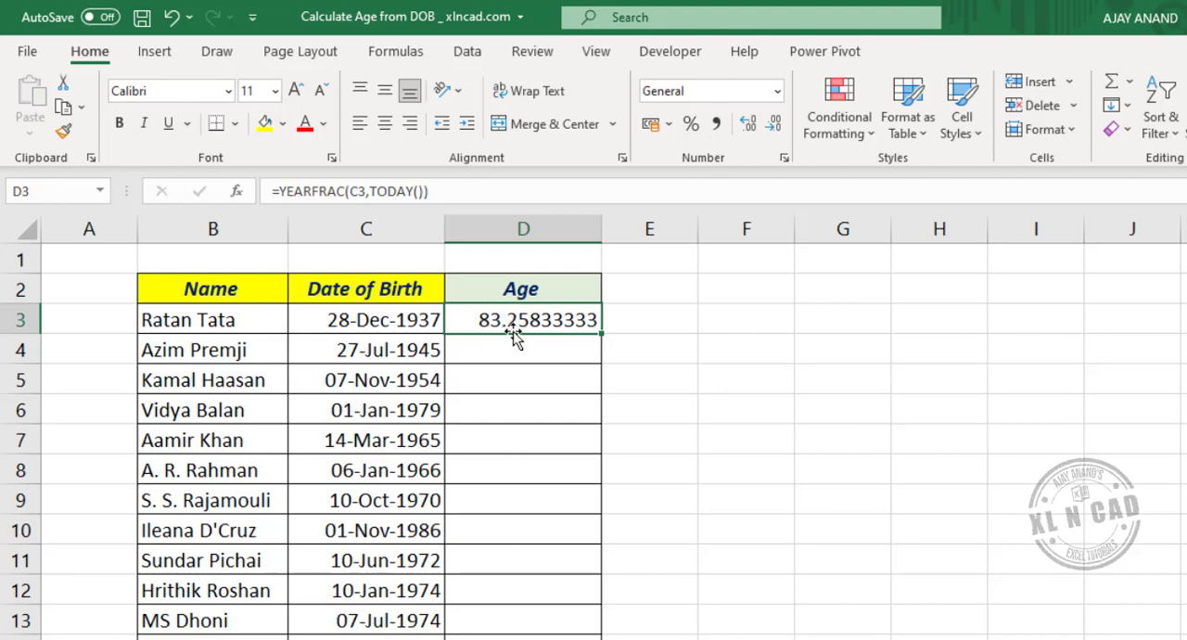
{"action": "left_click", "coordinate": [279, 193]}
{"action": "type", "text": "I"}
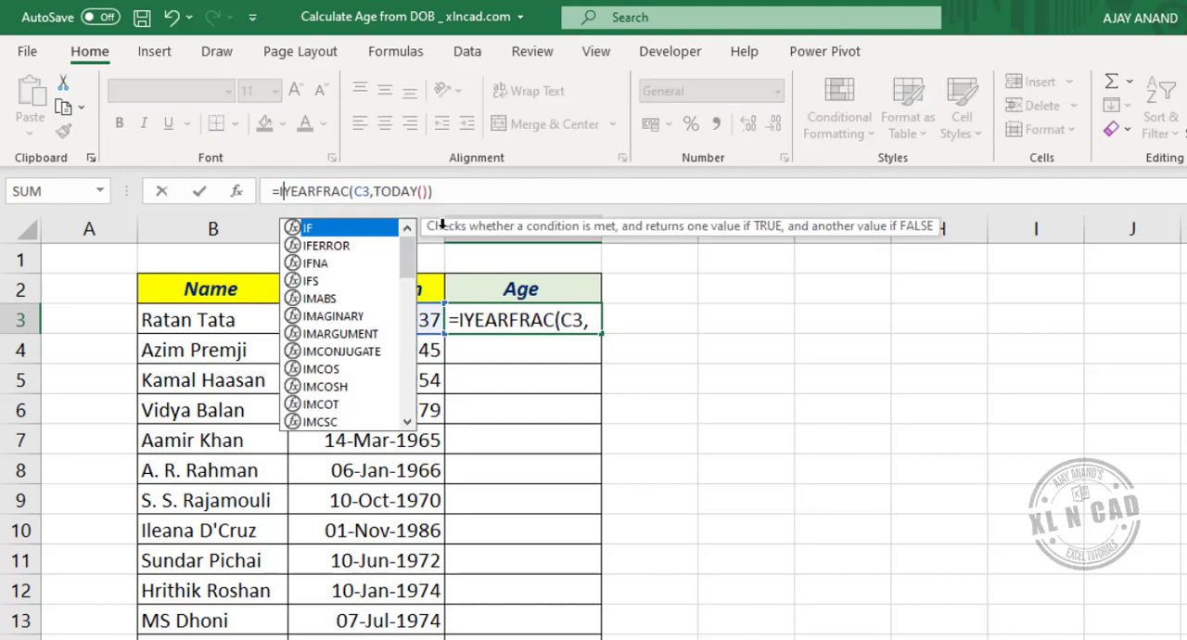
{"action": "type", "text": "NT"}
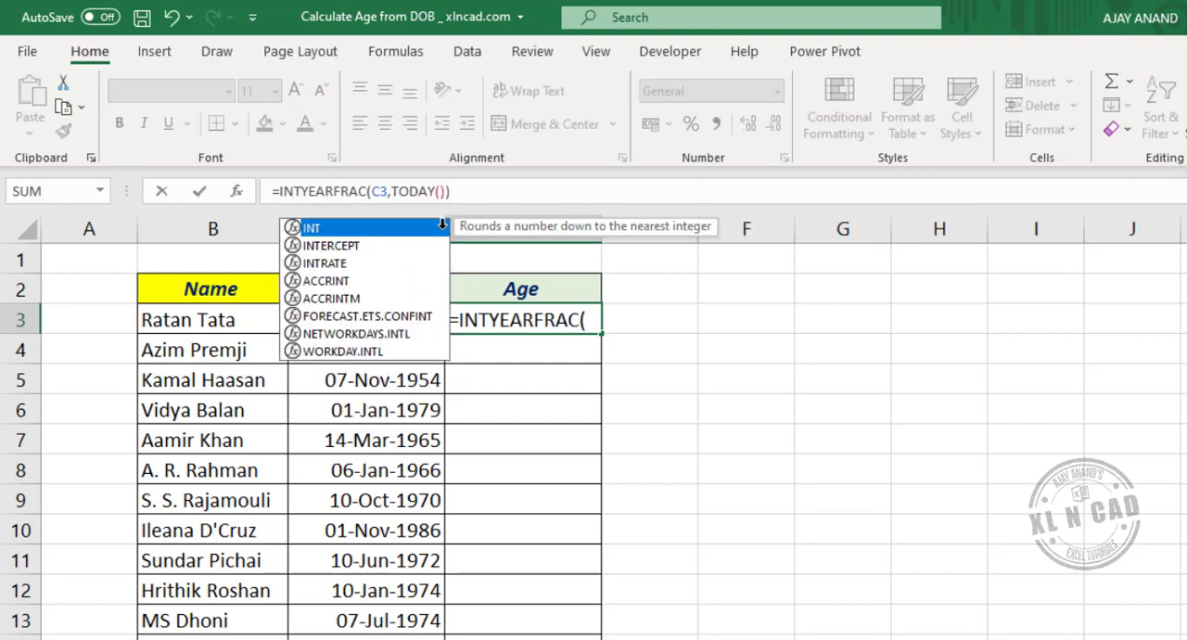
{"action": "type", "text": "("}
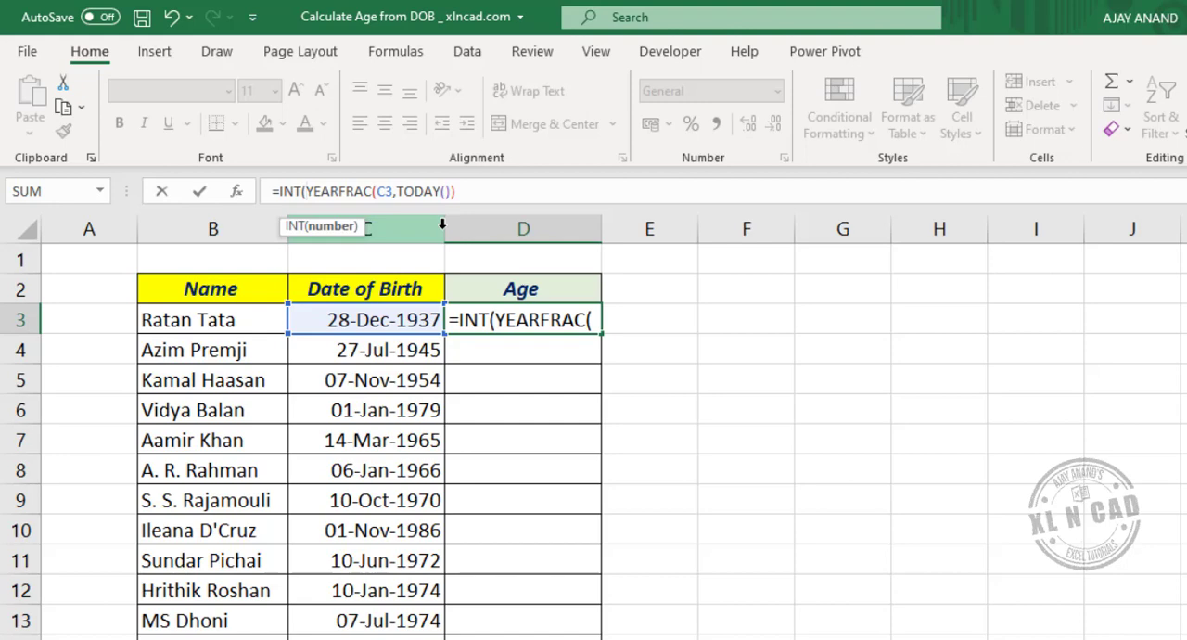
{"action": "left_click", "coordinate": [522, 190]}
{"action": "type", "text": ")"}
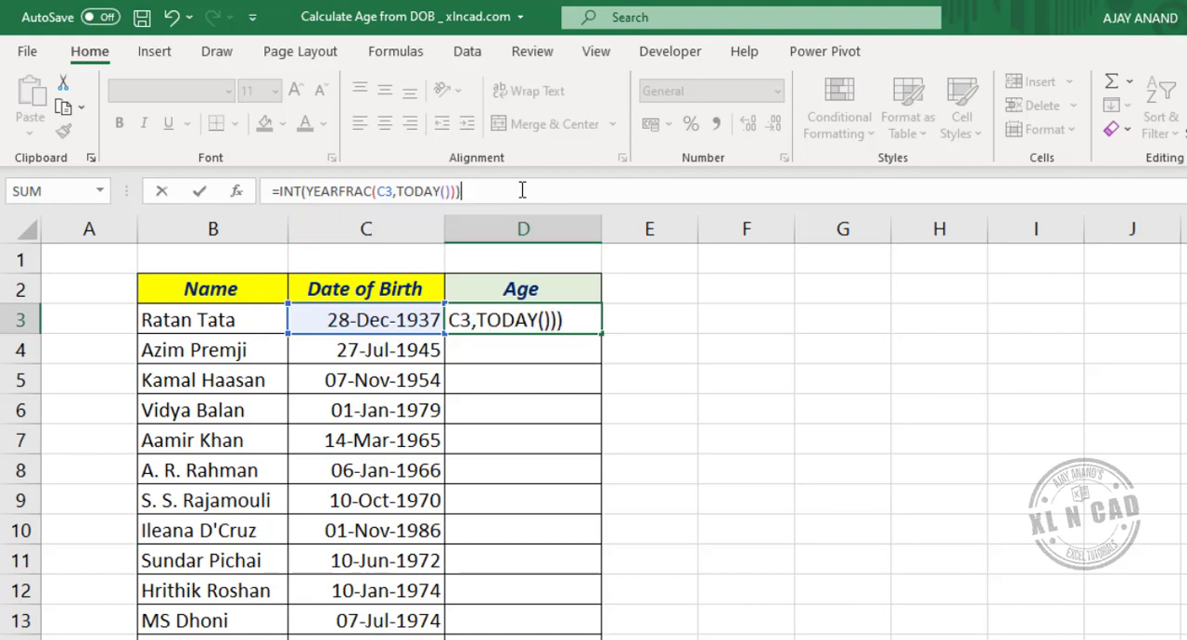
{"action": "key", "text": "Return"}
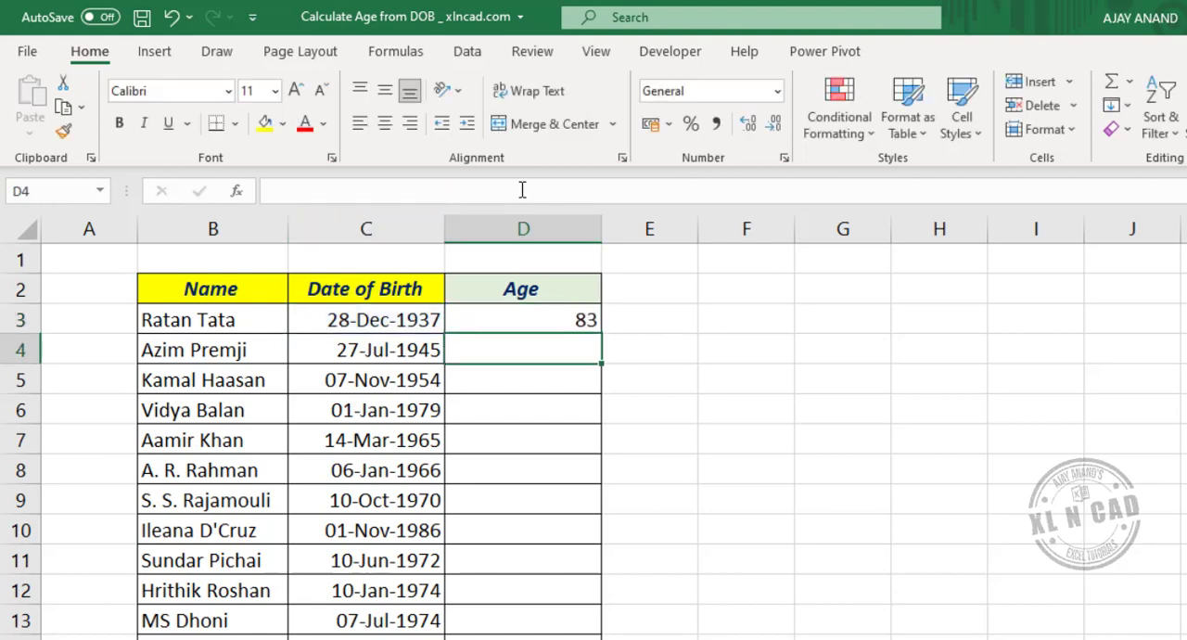
Fill the INT and YEARFRAC formula from D3 down to D15 and spot-check a few rows
{"action": "left_click", "coordinate": [547, 319]}
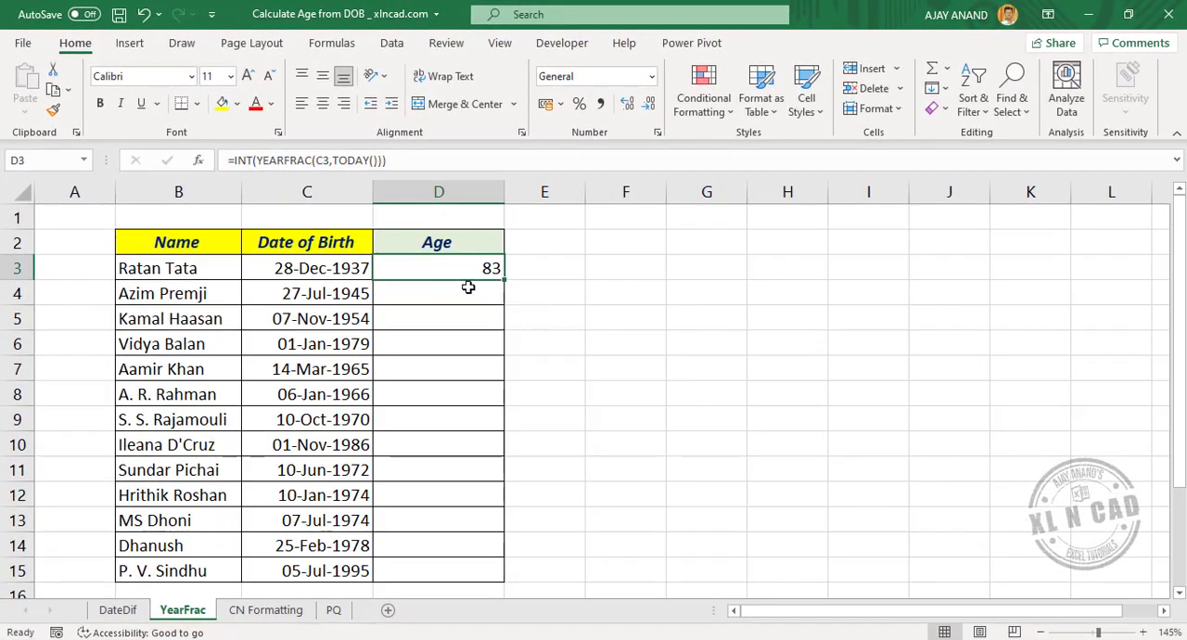
{"action": "left_click_drag", "start_coordinate": [502, 284], "coordinate": [490, 584]}
{"action": "left_click", "coordinate": [339, 419]}
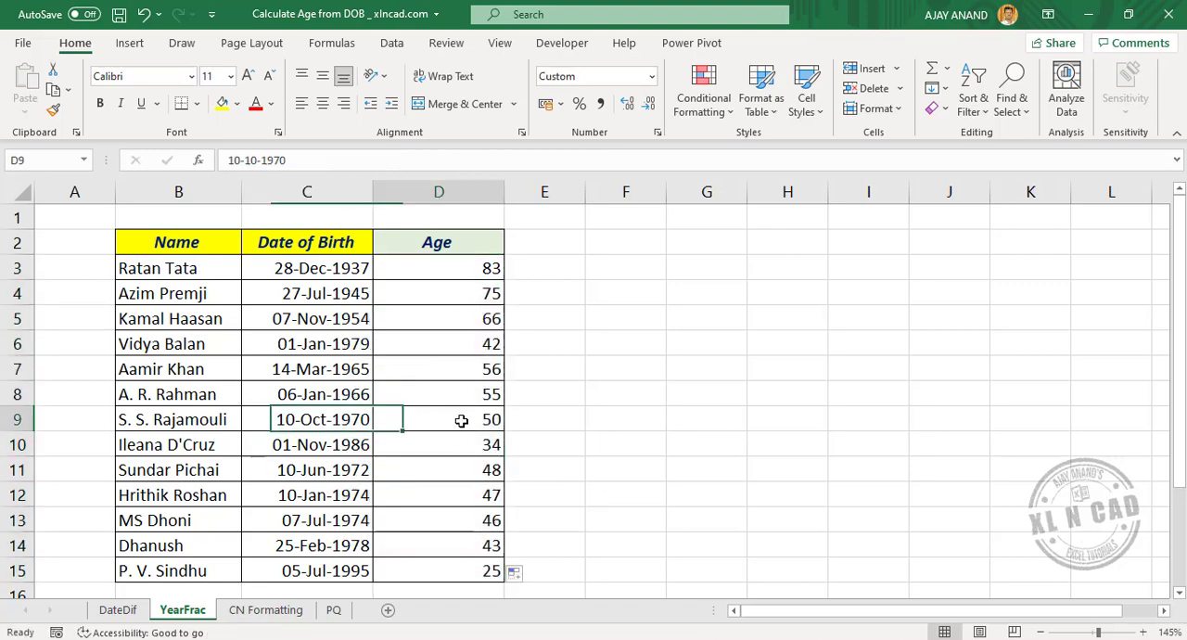
{"action": "left_click", "coordinate": [469, 494]}
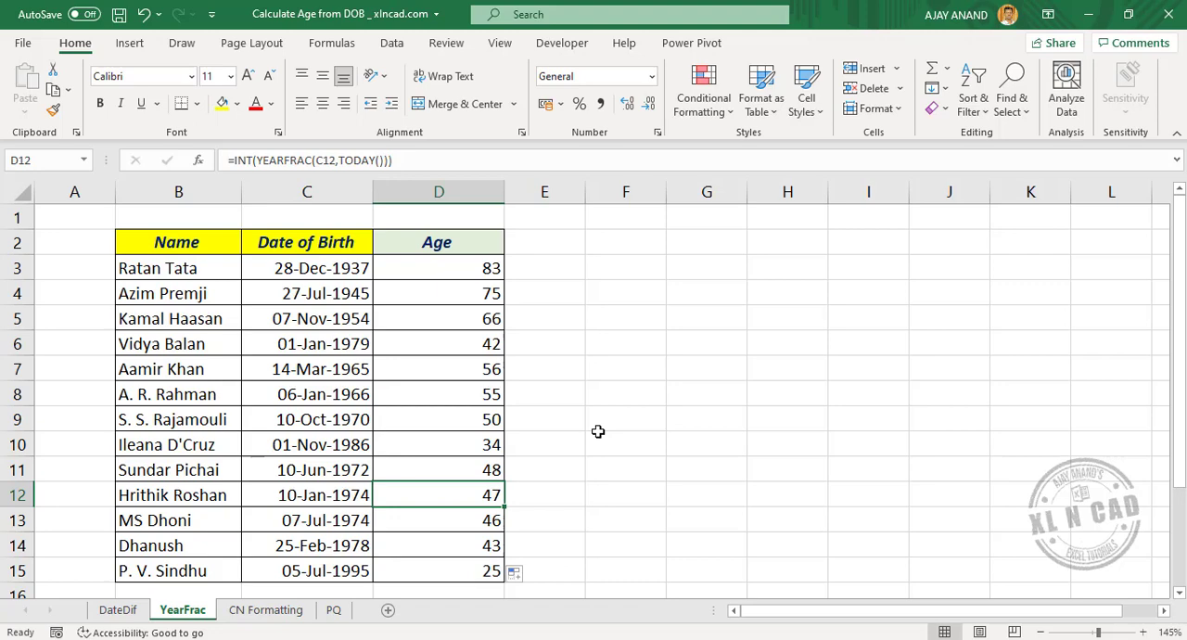
On the CN Formatting sheet, enter the formula =TODAY() in cell D3 of the Today's date column
{"action": "left_click", "coordinate": [265, 609]}
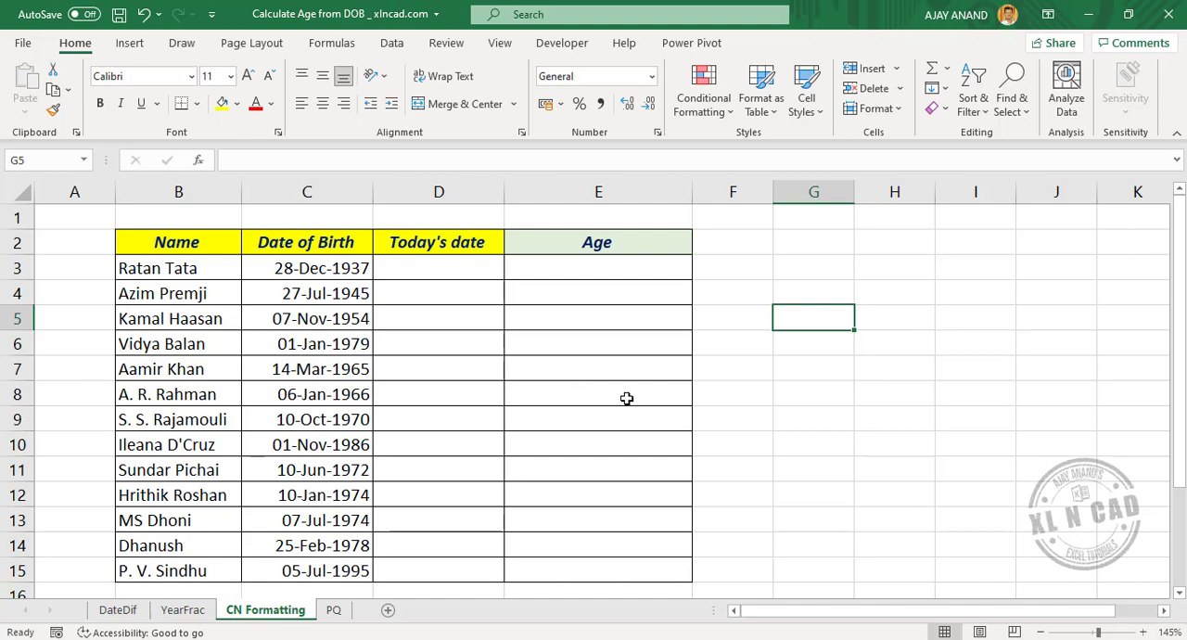
{"action": "left_click", "coordinate": [435, 267]}
{"action": "type", "text": "="}
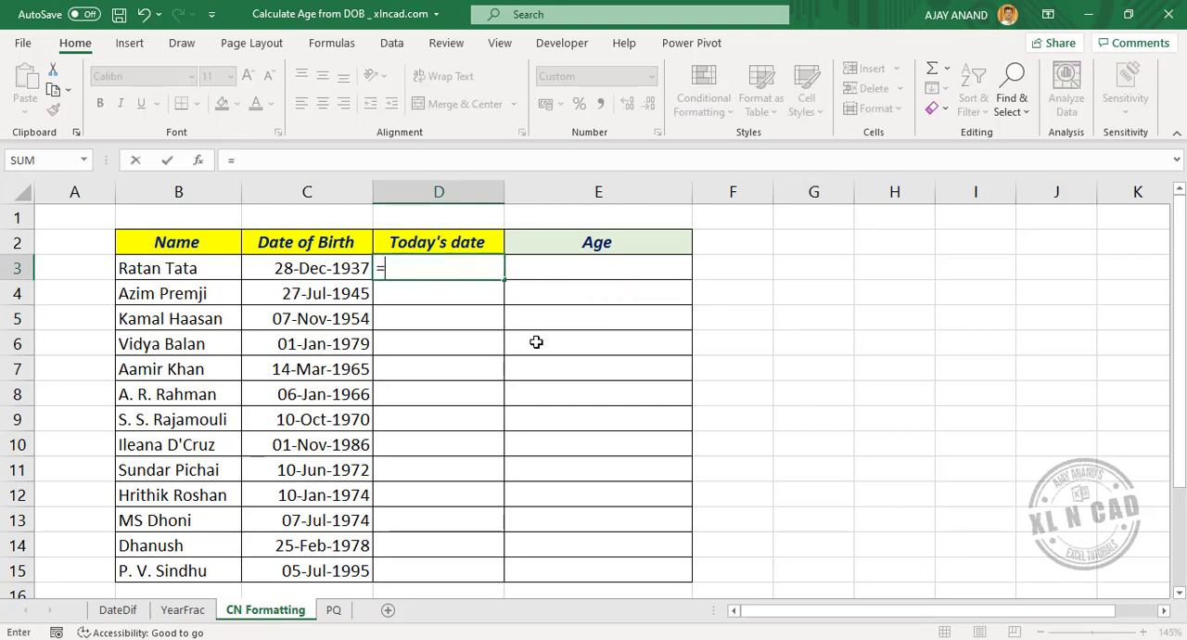
{"action": "type", "text": "TODA"}
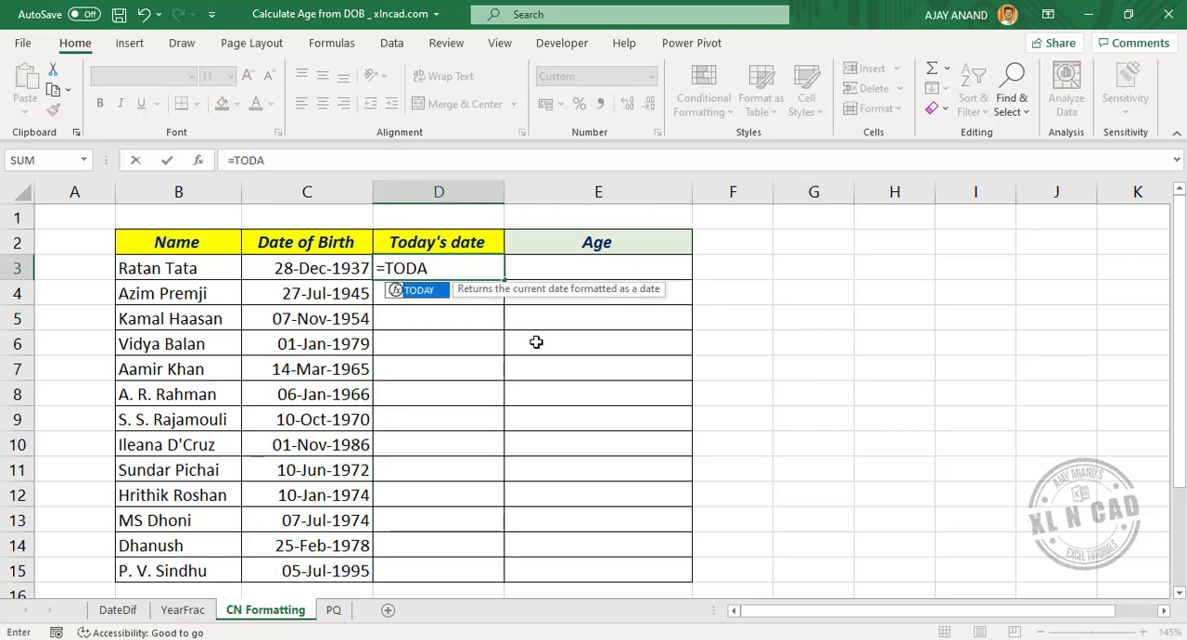
{"action": "type", "text": "Y()"}
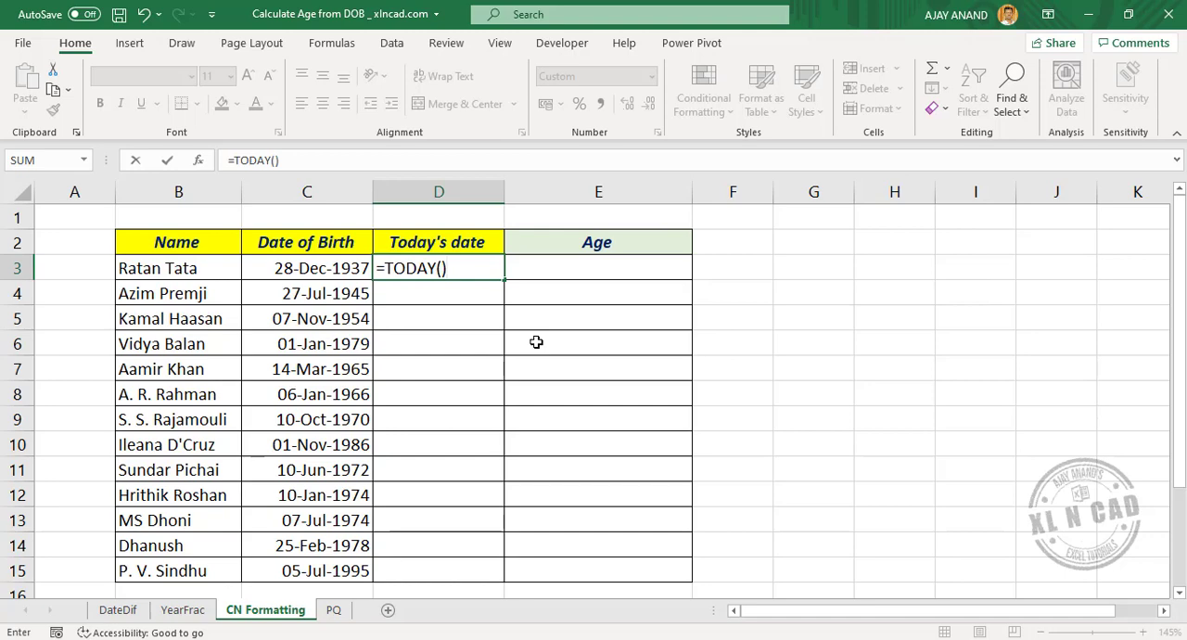
{"action": "key", "text": "Return"}
Fill the TODAY formula from D3 down to D15
{"action": "left_click", "coordinate": [442, 271]}
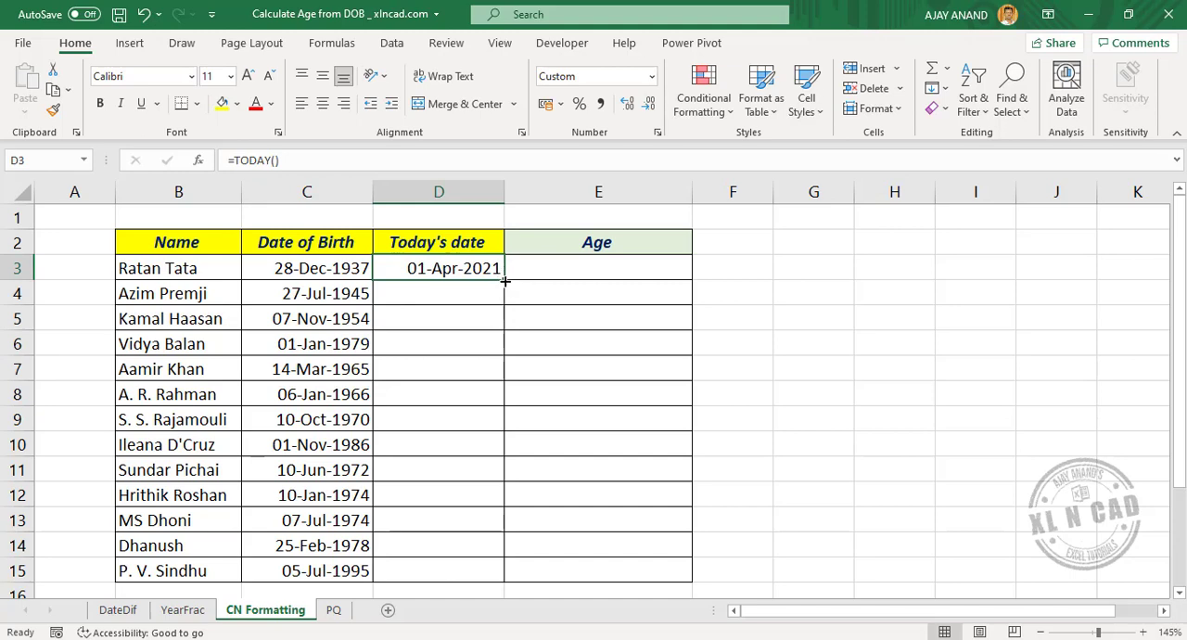
{"action": "left_click_drag", "start_coordinate": [505, 281], "coordinate": [505, 280]}
{"action": "left_click_drag", "start_coordinate": [493, 451], "coordinate": [487, 577]}
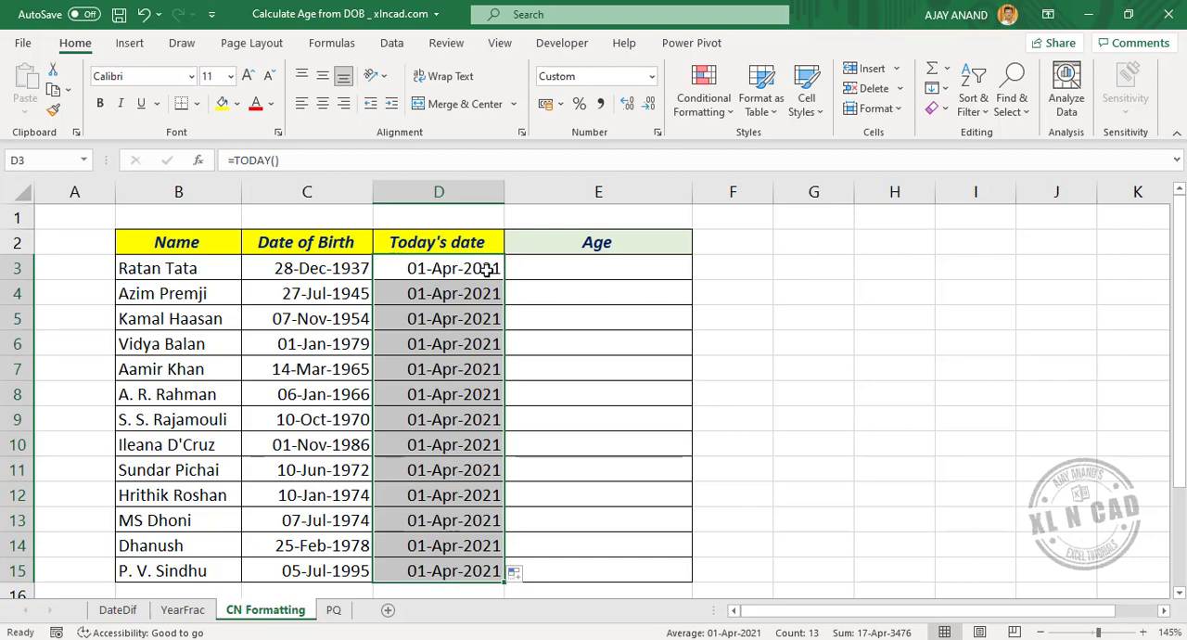
Enter the formula =D3-C3 in cell E3 to subtract the date of birth from today's date
{"action": "left_click", "coordinate": [598, 269]}
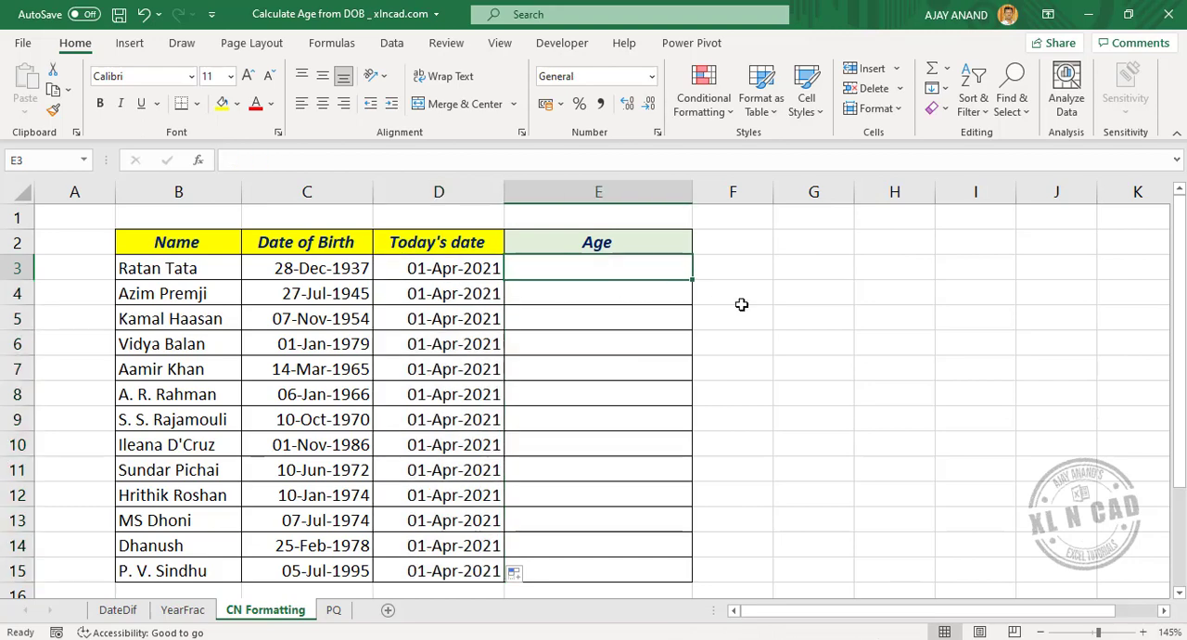
{"action": "type", "text": "="}
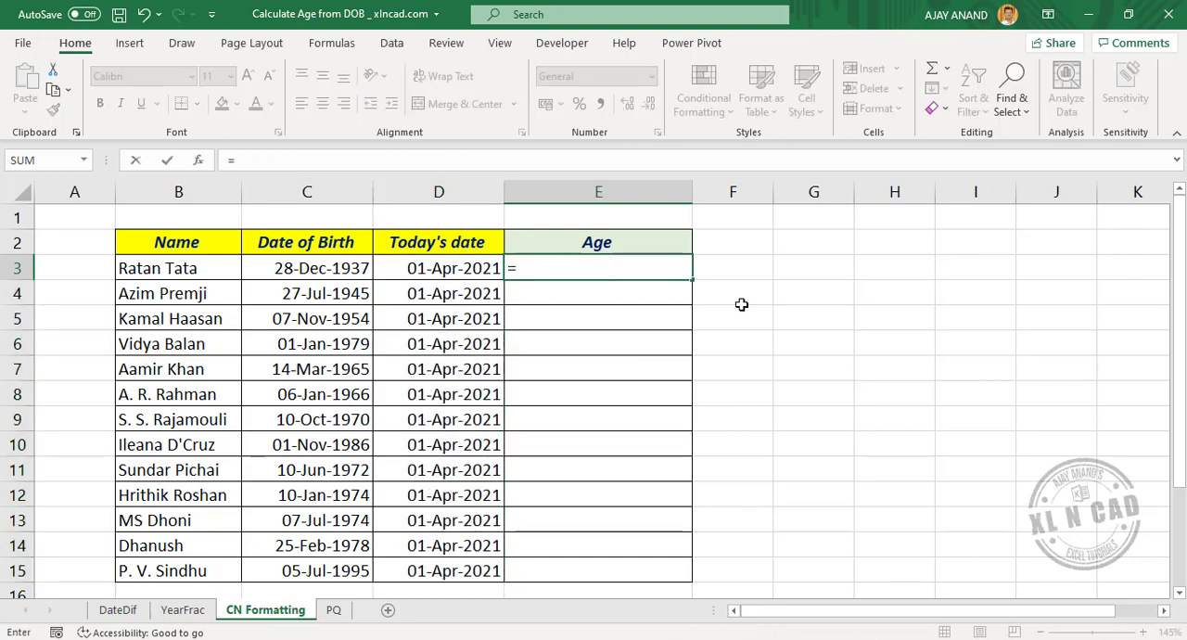
{"action": "left_click", "coordinate": [452, 278]}
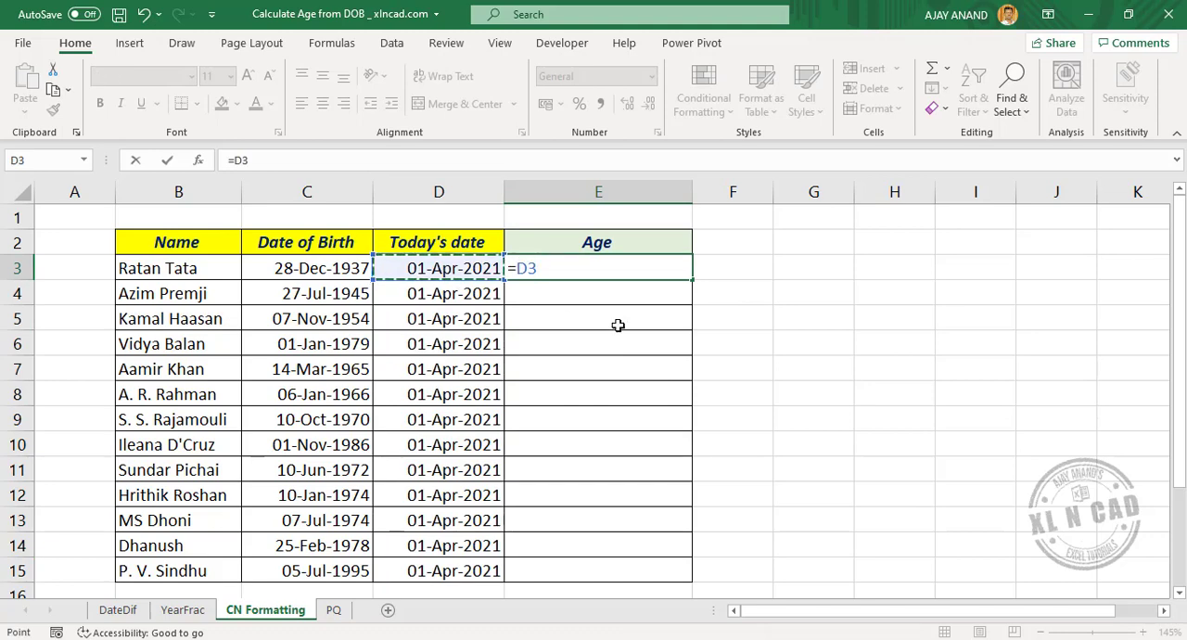
{"action": "type", "text": "-"}
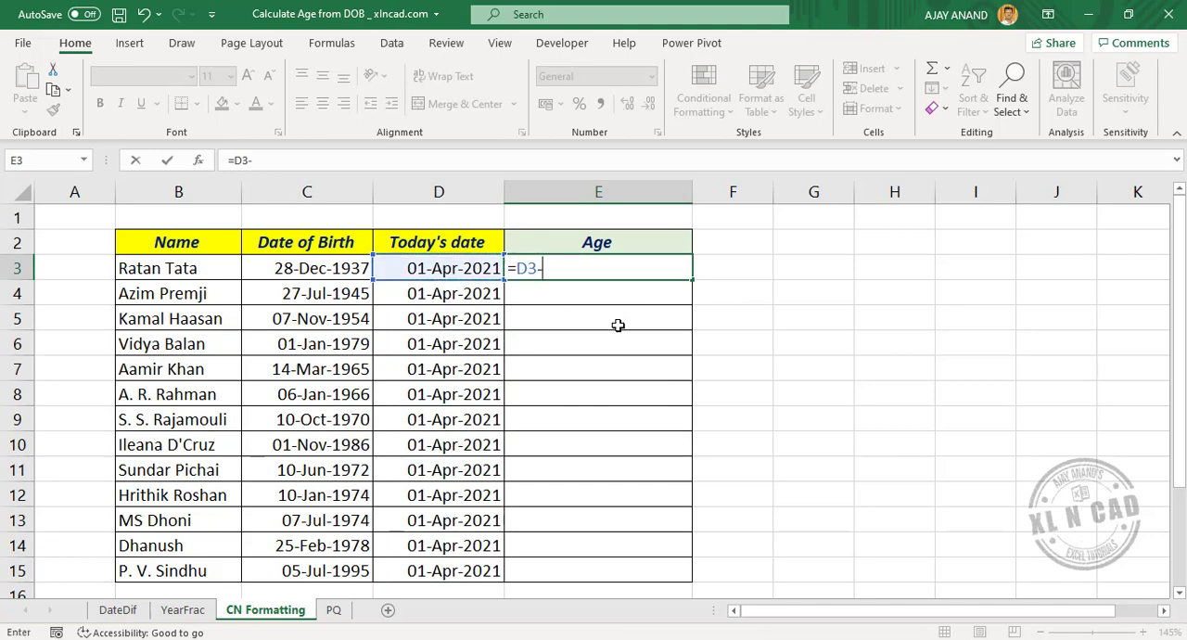
{"action": "left_click", "coordinate": [313, 268]}
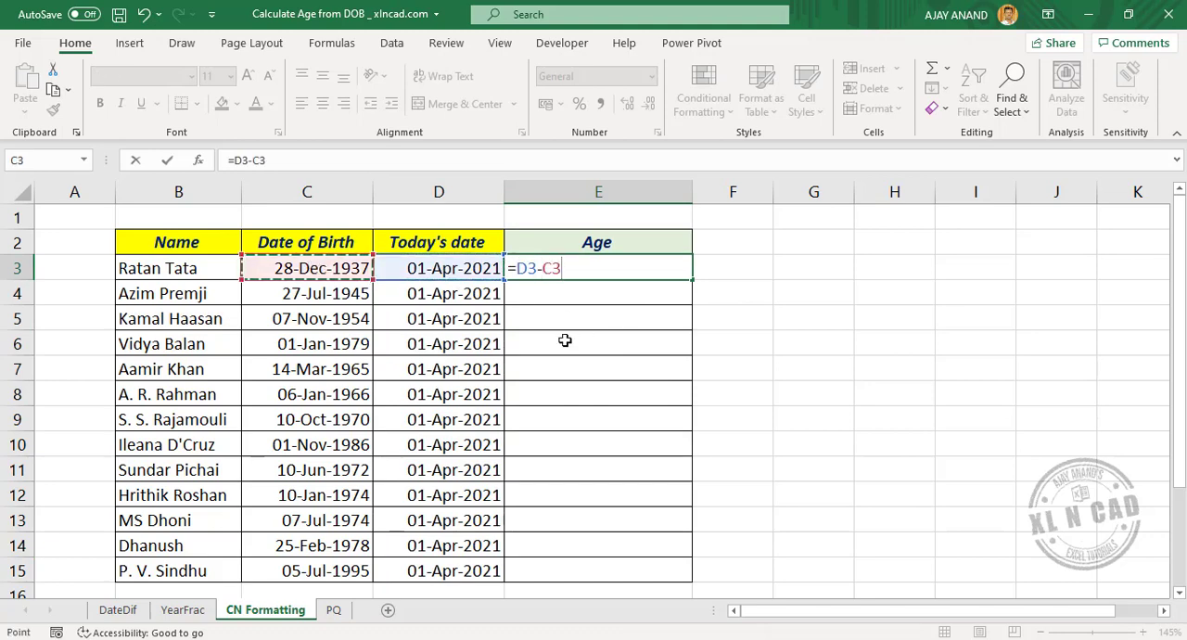
{"action": "key", "text": "Return"}
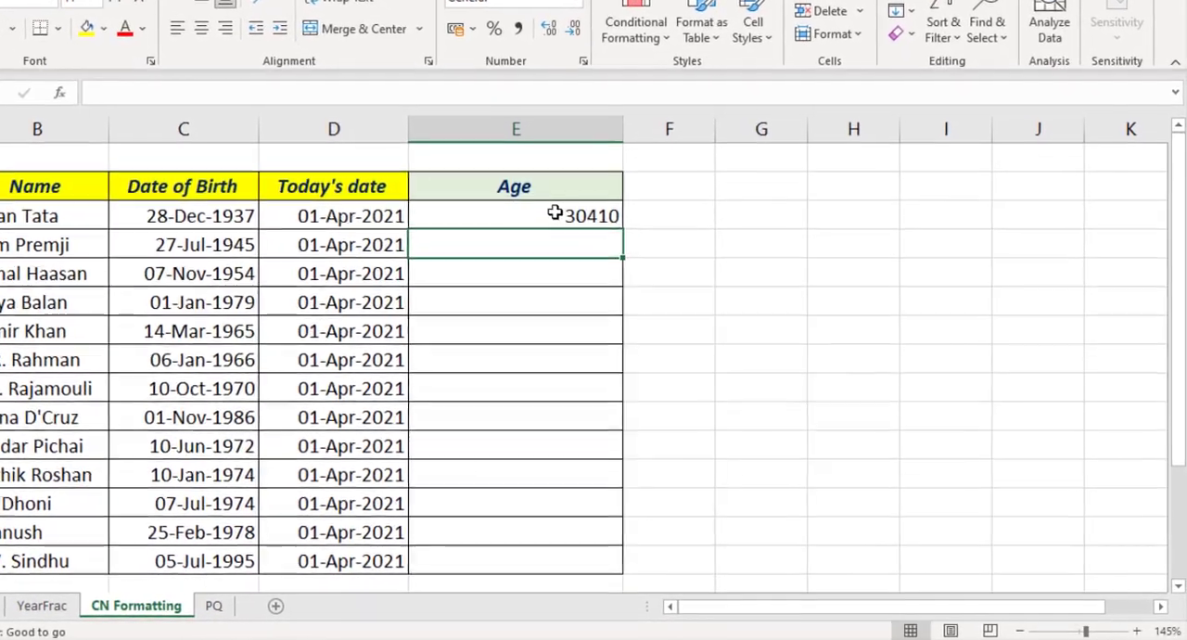
Apply the custom number format yy to cell E3 in Format Cells
{"action": "left_click", "coordinate": [547, 210]}
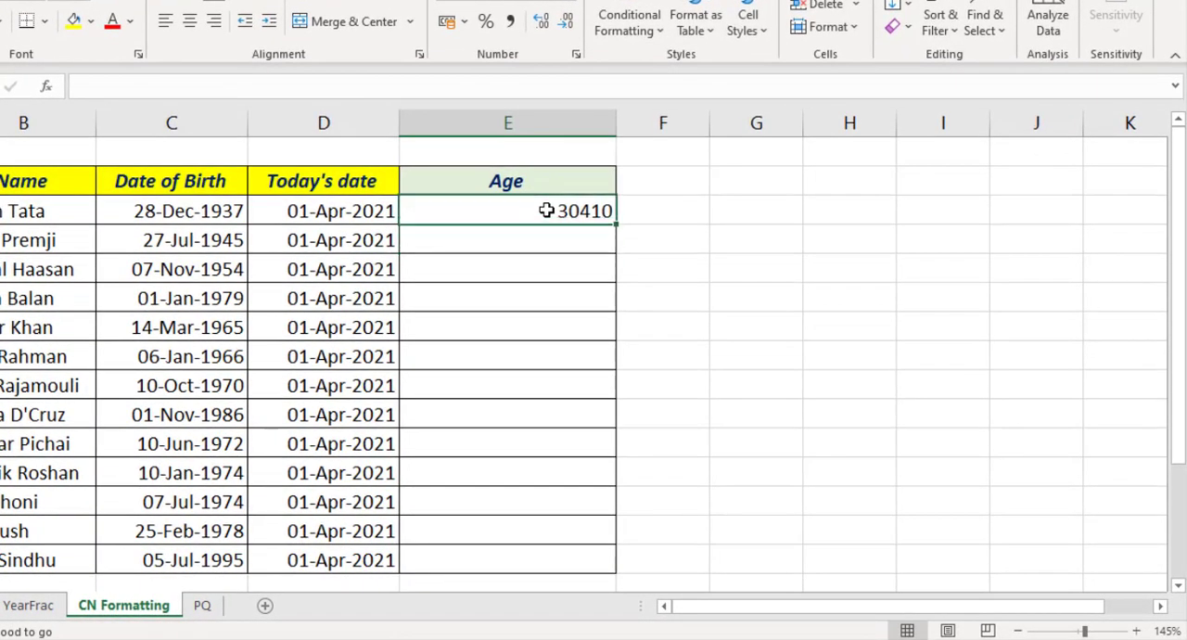
{"action": "right_click", "coordinate": [546, 210]}
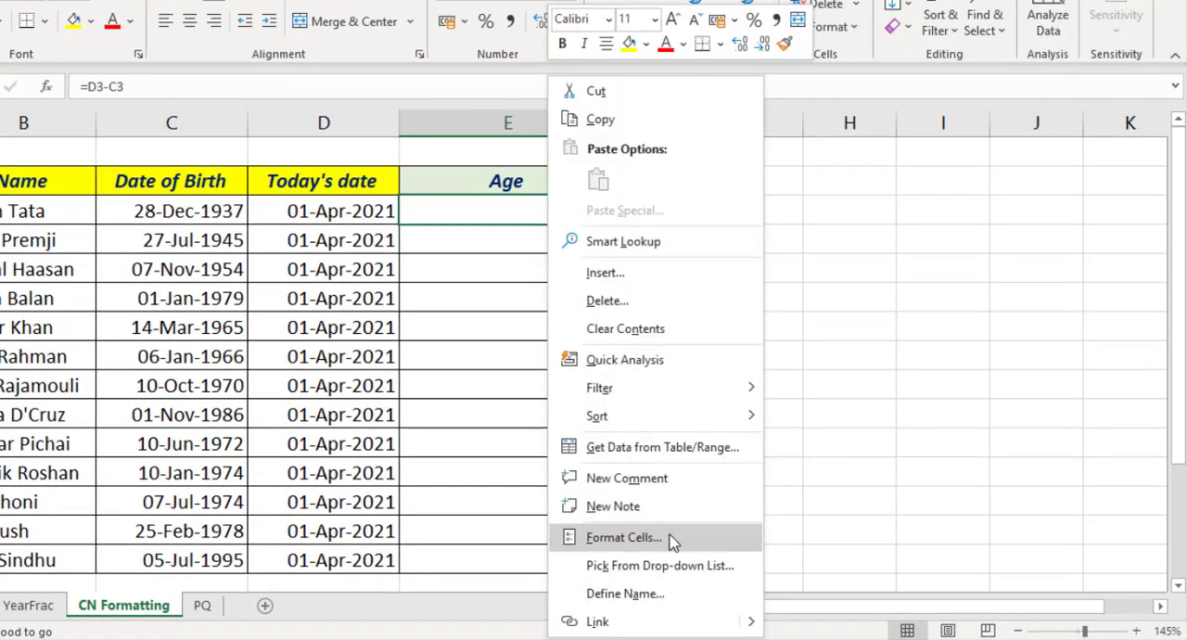
{"action": "left_click", "coordinate": [623, 537]}
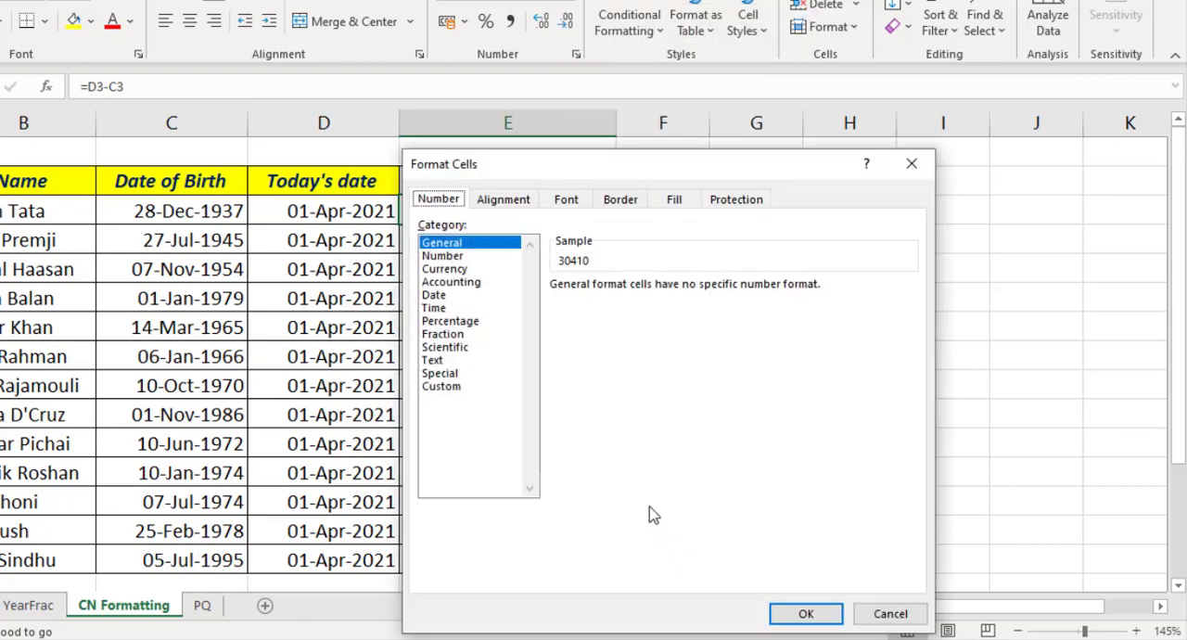
{"action": "left_click_drag", "start_coordinate": [521, 170], "coordinate": [755, 138]}
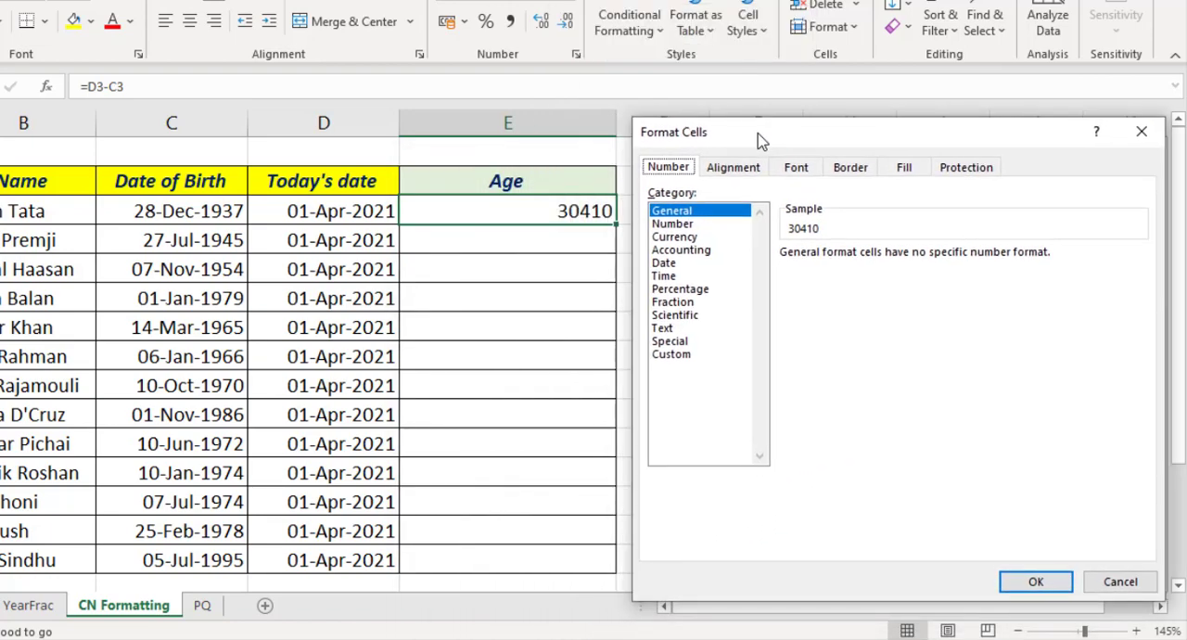
{"action": "left_click", "coordinate": [702, 356]}
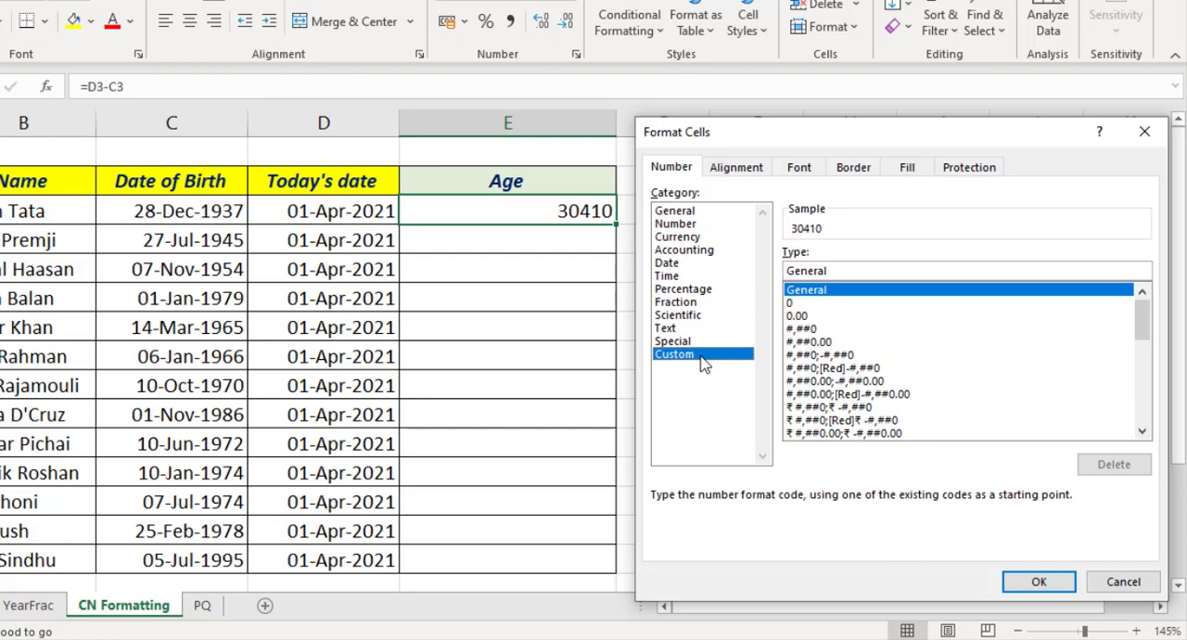
{"action": "double_click", "coordinate": [851, 271]}
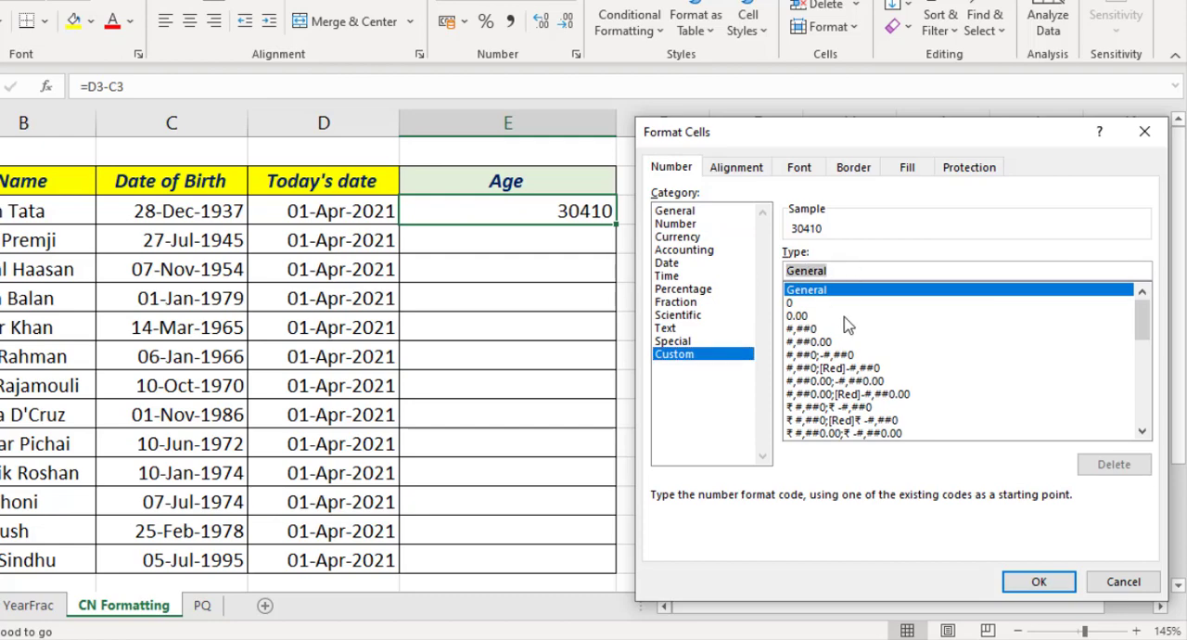
{"action": "type", "text": "yy"}
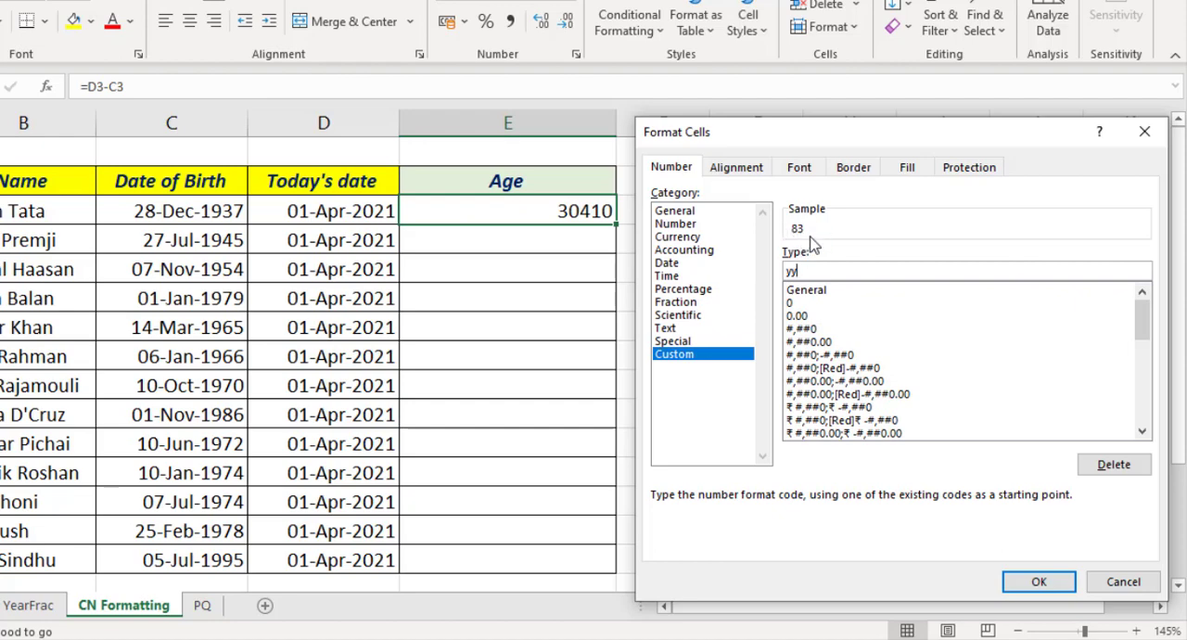
{"action": "left_click", "coordinate": [1024, 582]}
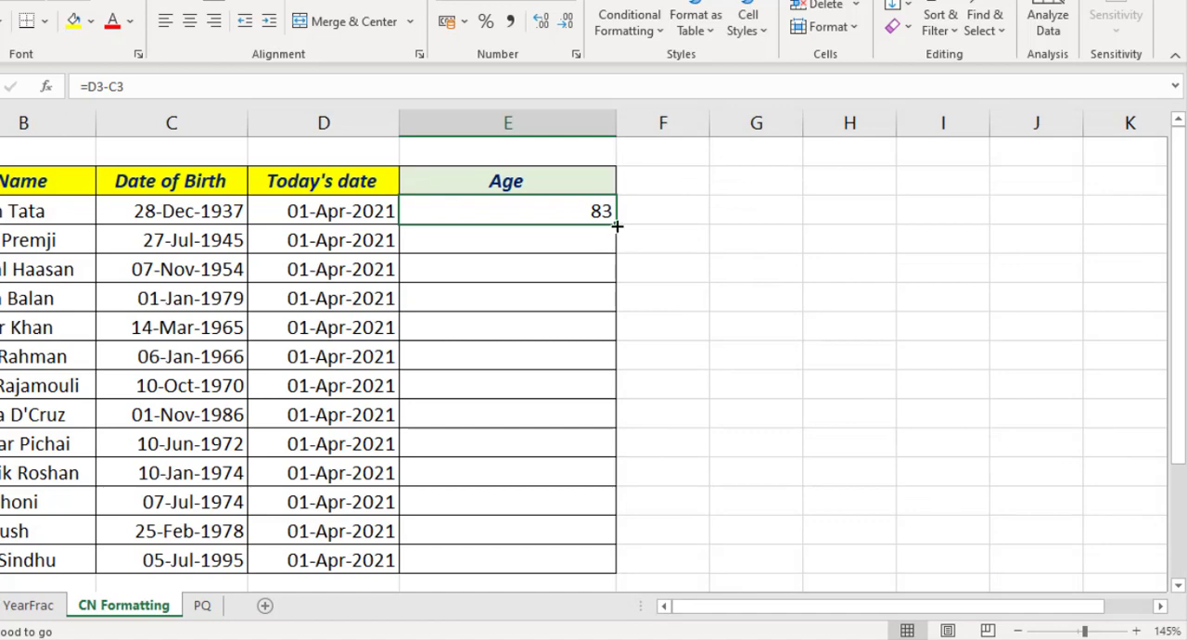
Fill the formatted E3 formula down to E15 and spot-check a few cells in the date and age columns
{"action": "left_click_drag", "start_coordinate": [617, 226], "coordinate": [617, 571]}
{"action": "left_click", "coordinate": [362, 389]}
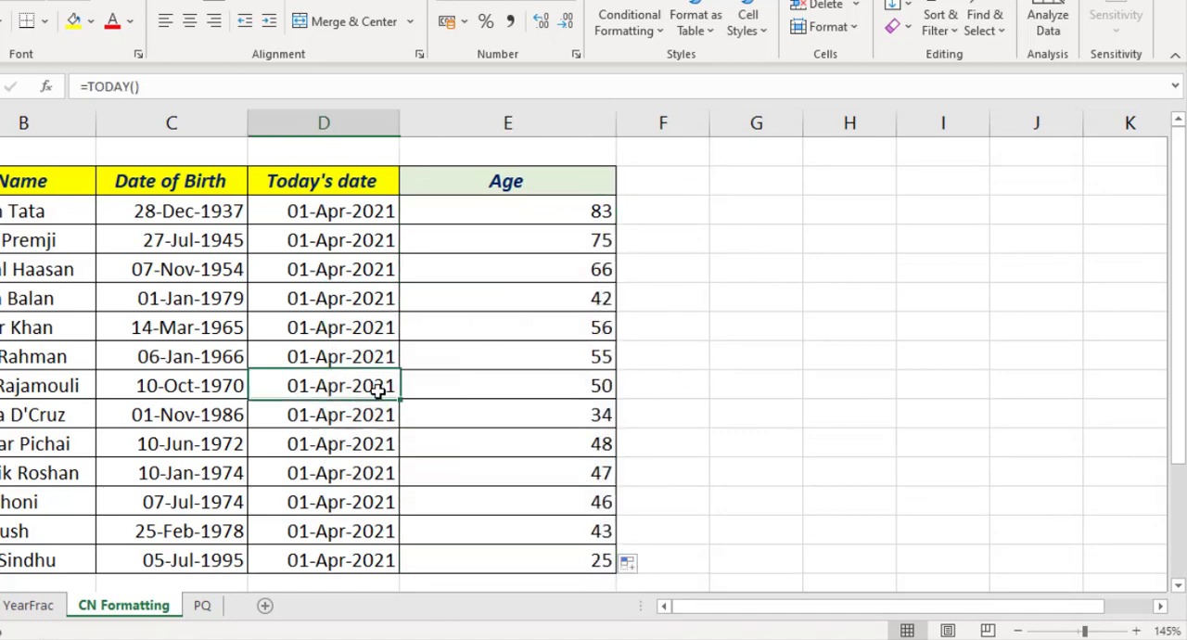
{"action": "left_click", "coordinate": [561, 387]}
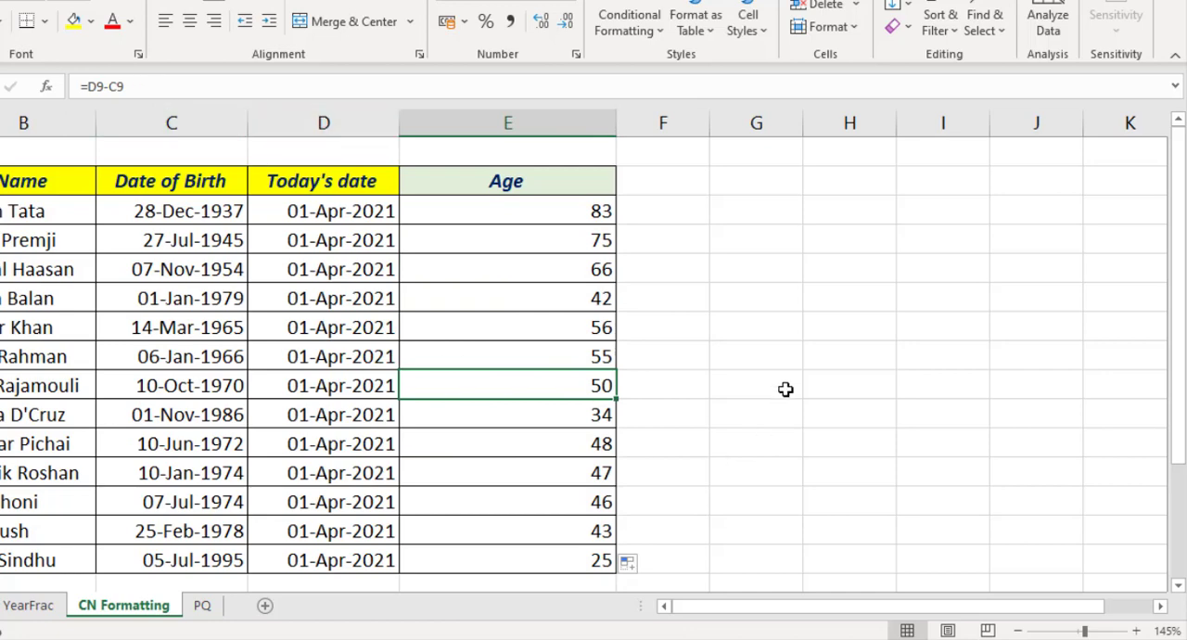
{"action": "left_click", "coordinate": [572, 212]}
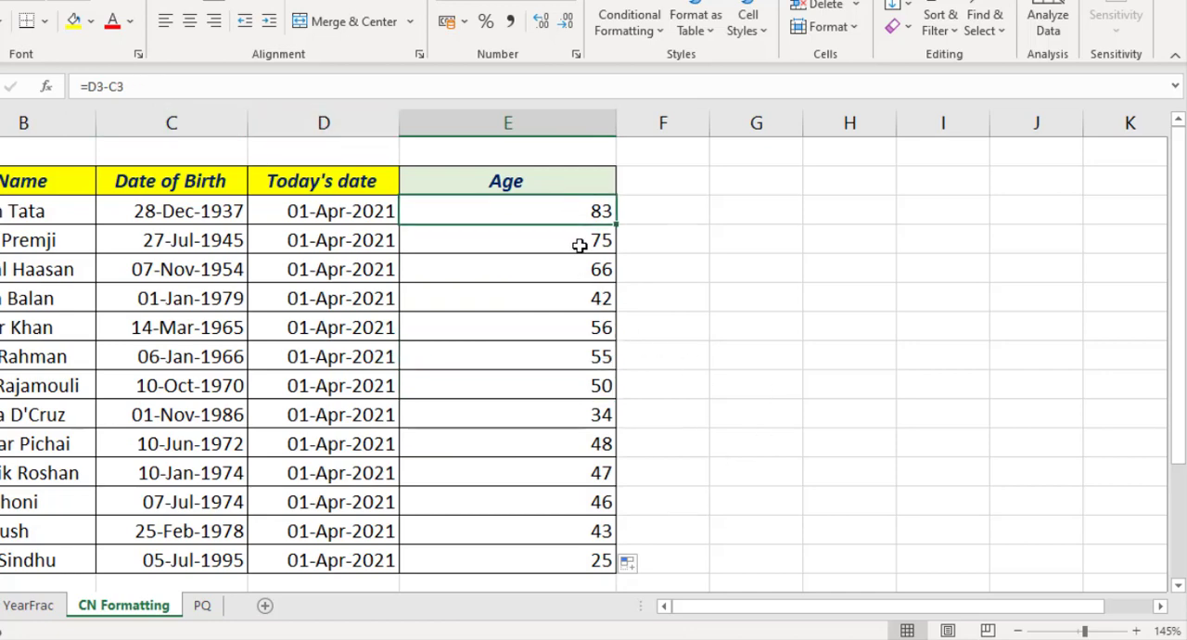
{"action": "left_click", "coordinate": [566, 240]}
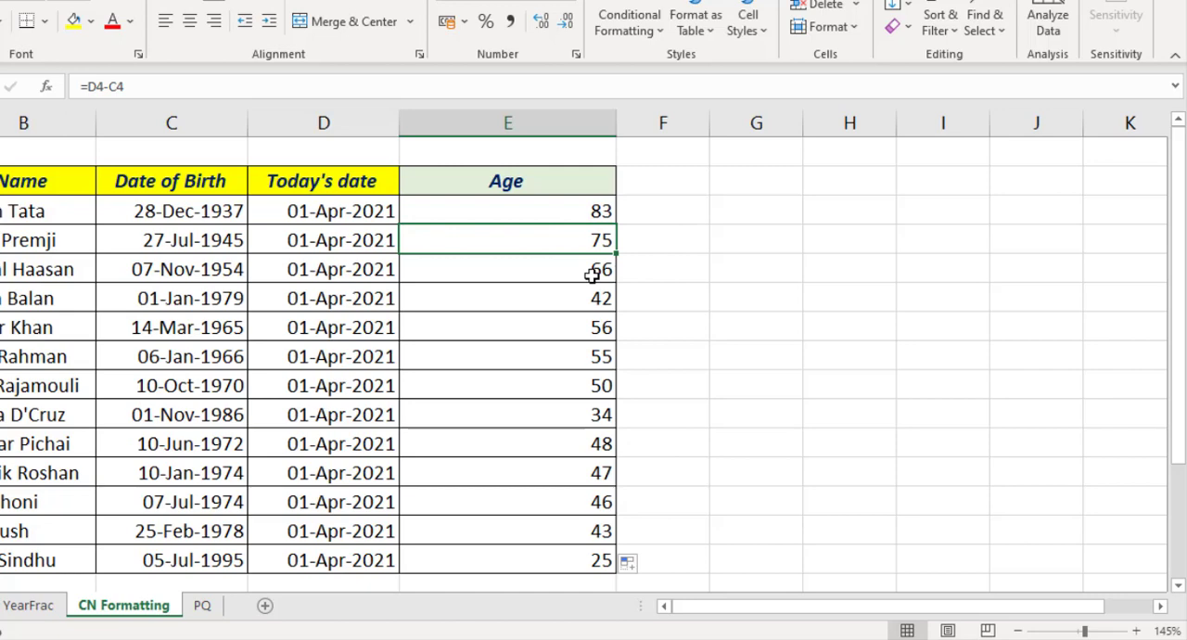
Change the custom number format of the ages in E3:E15 to yy" Years"
{"action": "left_click_drag", "start_coordinate": [593, 212], "coordinate": [576, 548]}
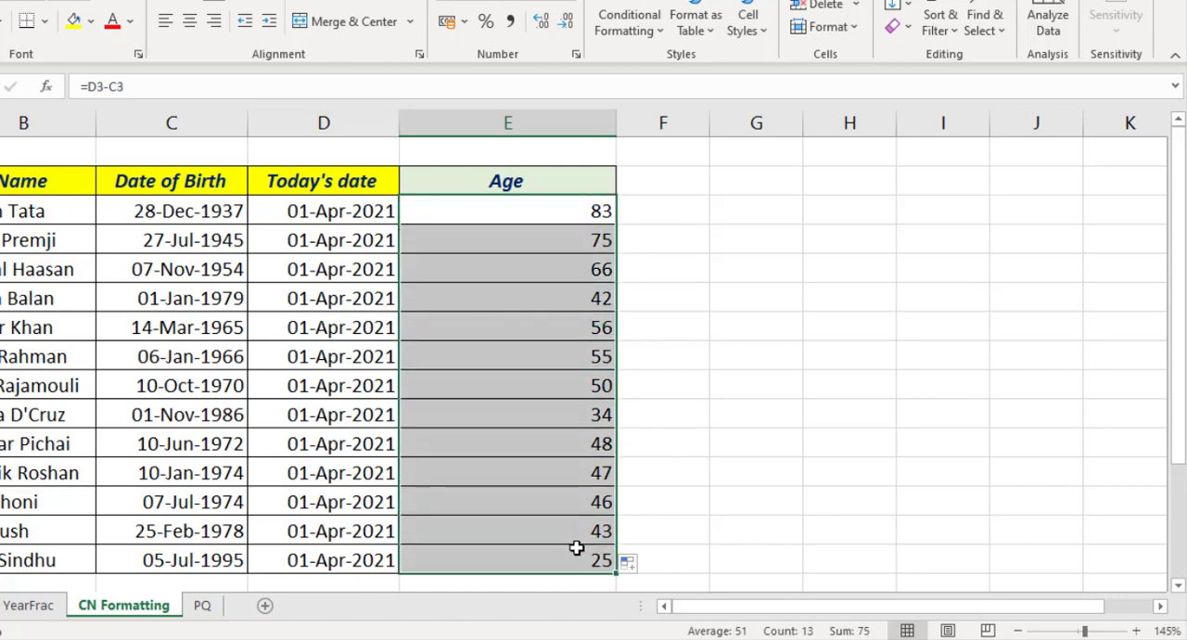
{"action": "right_click", "coordinate": [544, 302]}
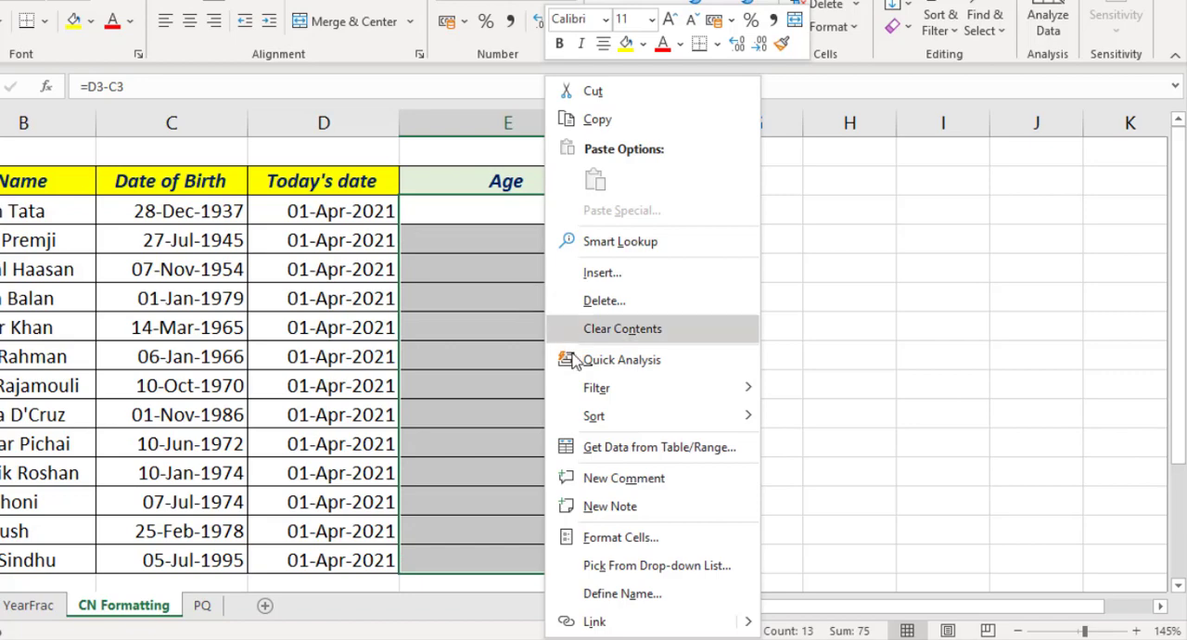
{"action": "left_click", "coordinate": [690, 539]}
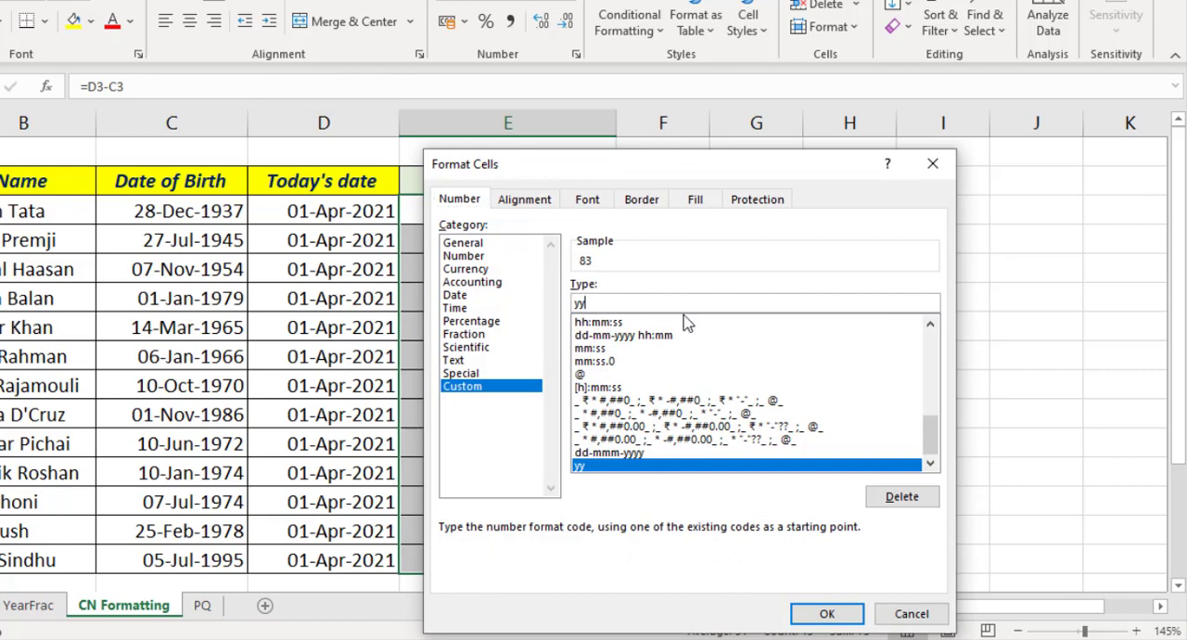
{"action": "type", "text": "\" Years"}
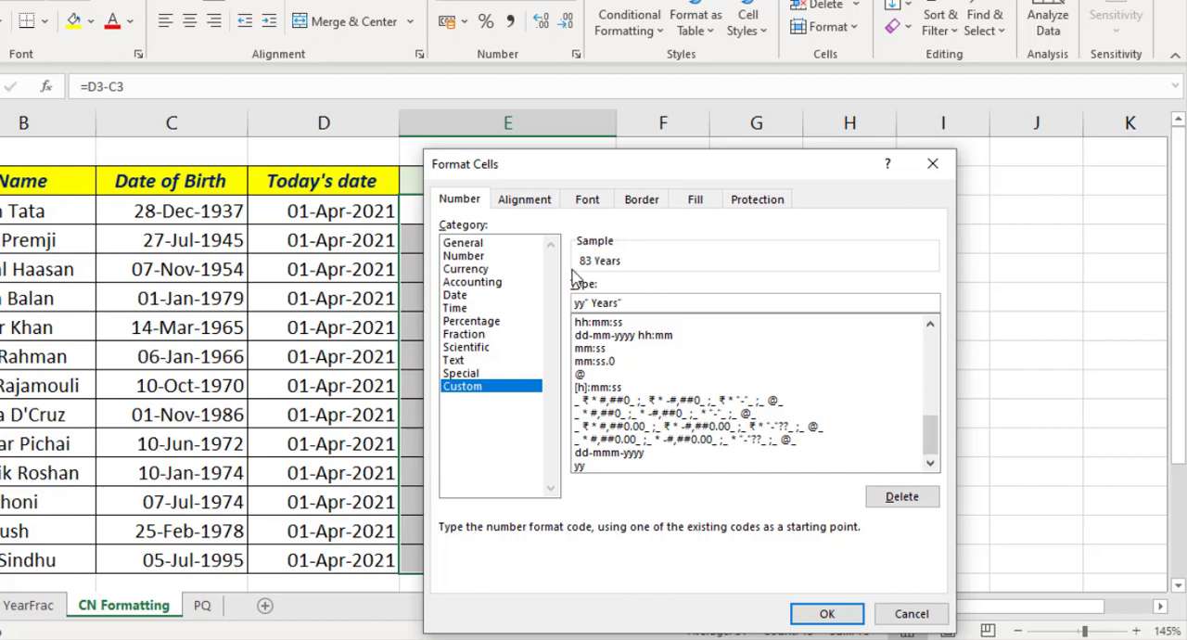
{"action": "left_click", "coordinate": [807, 616]}
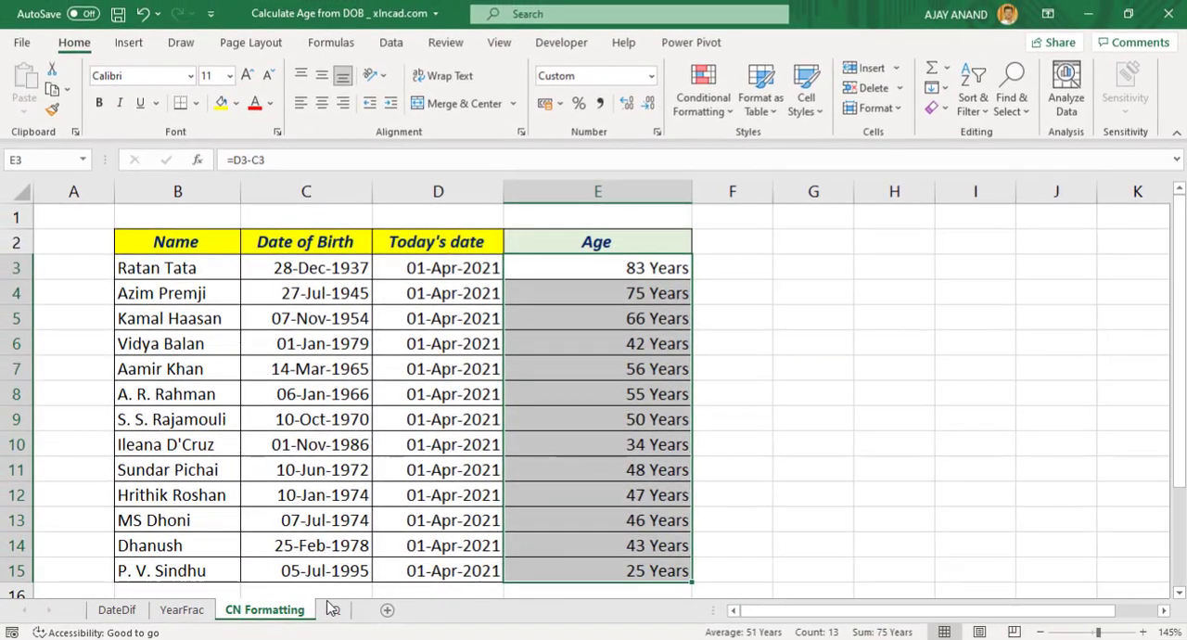
On the PQ sheet, convert the range B2:C15 to a table with headers and load it into the maximized Power Query Editor
{"action": "left_click", "coordinate": [332, 610]}
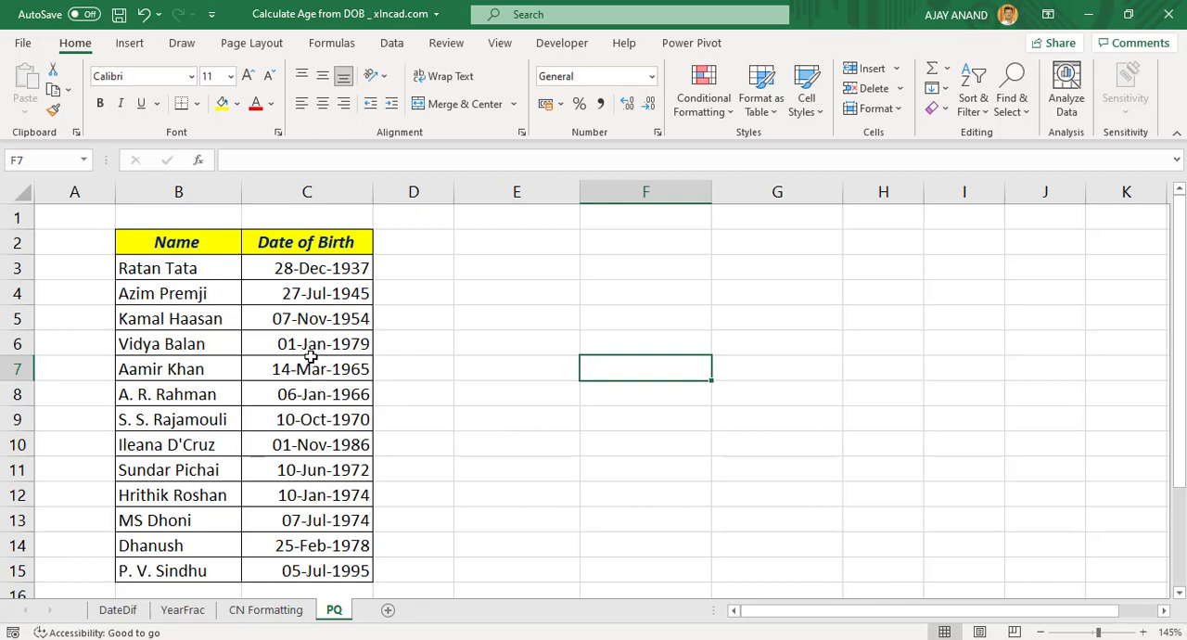
{"action": "left_click_drag", "start_coordinate": [172, 246], "coordinate": [366, 568]}
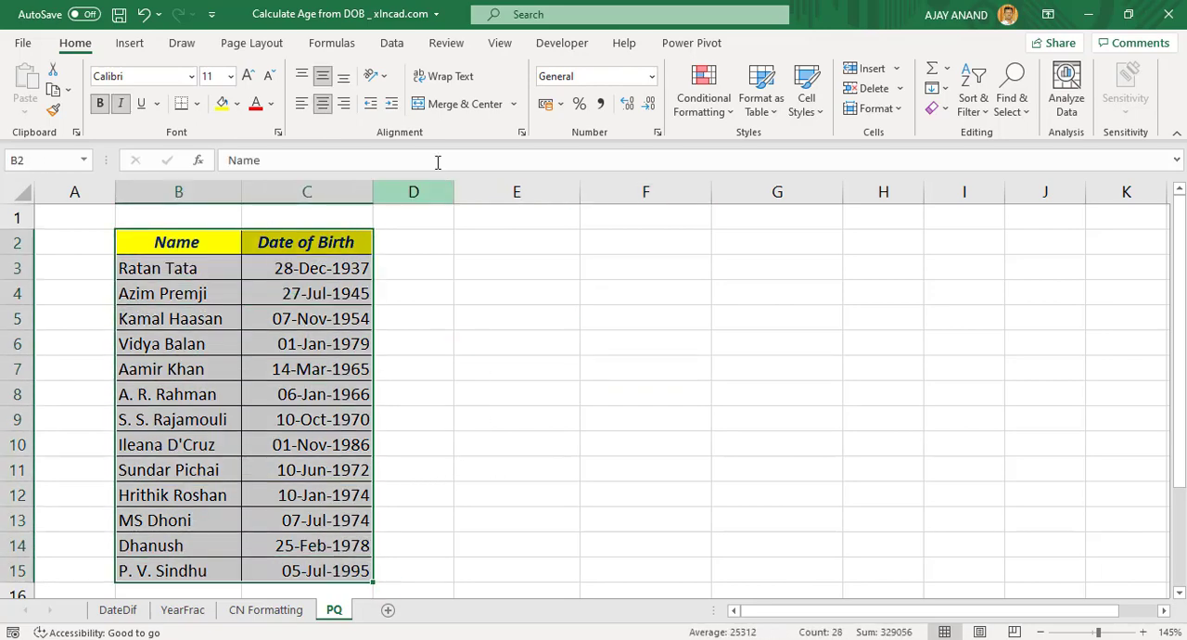
{"action": "left_click", "coordinate": [394, 47]}
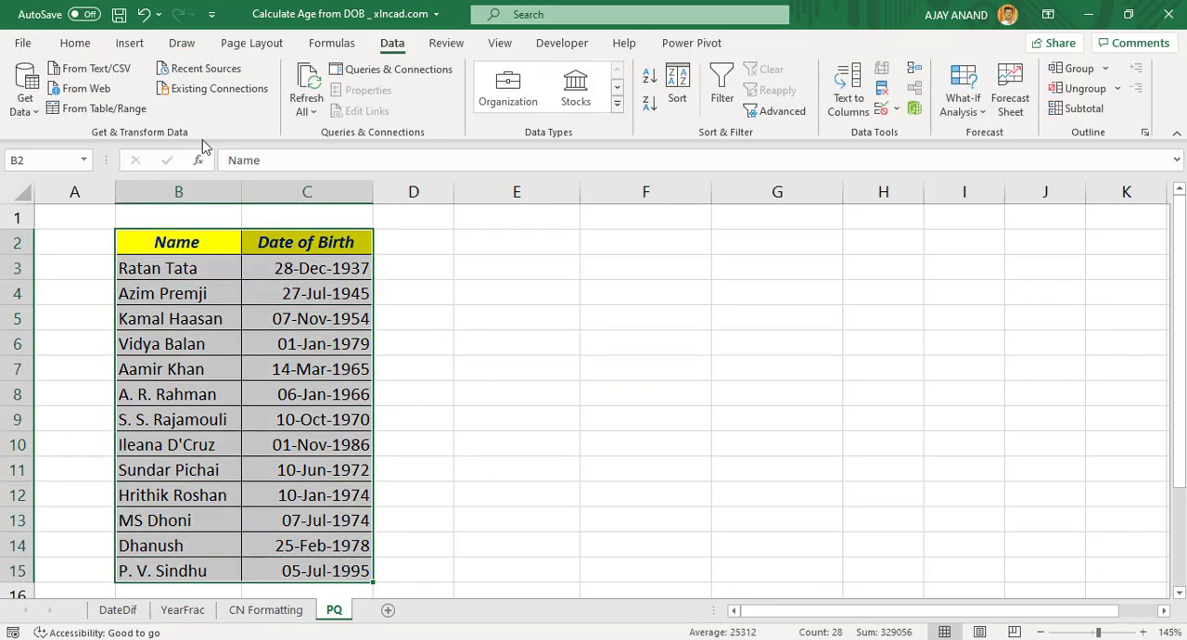
{"action": "left_click", "coordinate": [108, 109]}
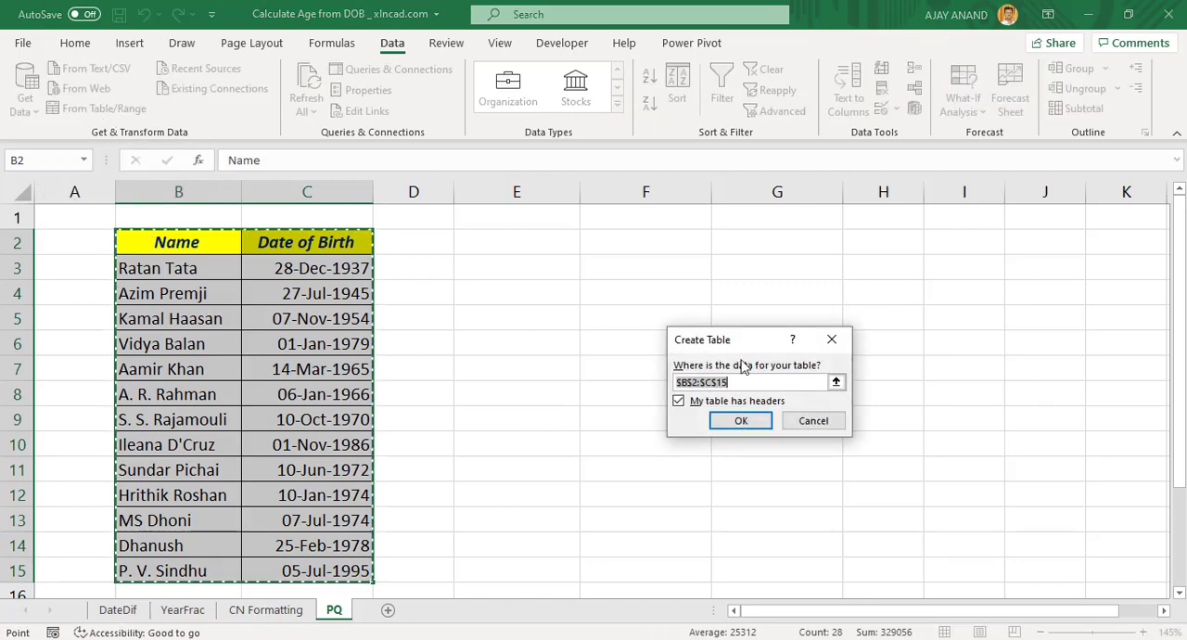
{"action": "left_click", "coordinate": [729, 423]}
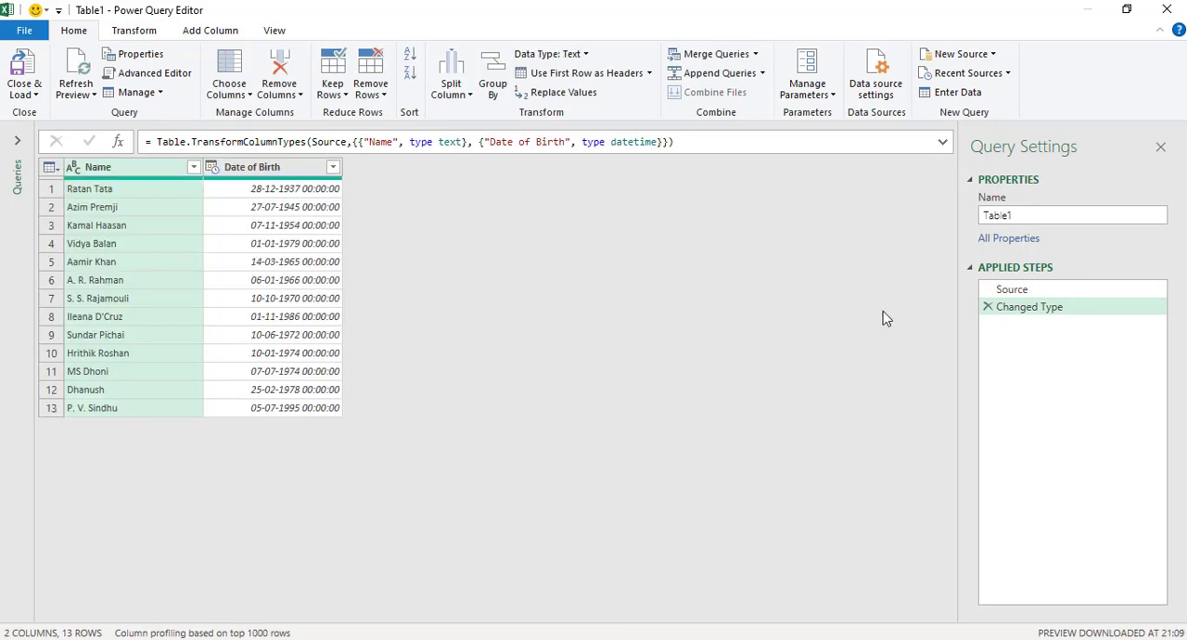
{"action": "left_click", "coordinate": [1126, 9]}
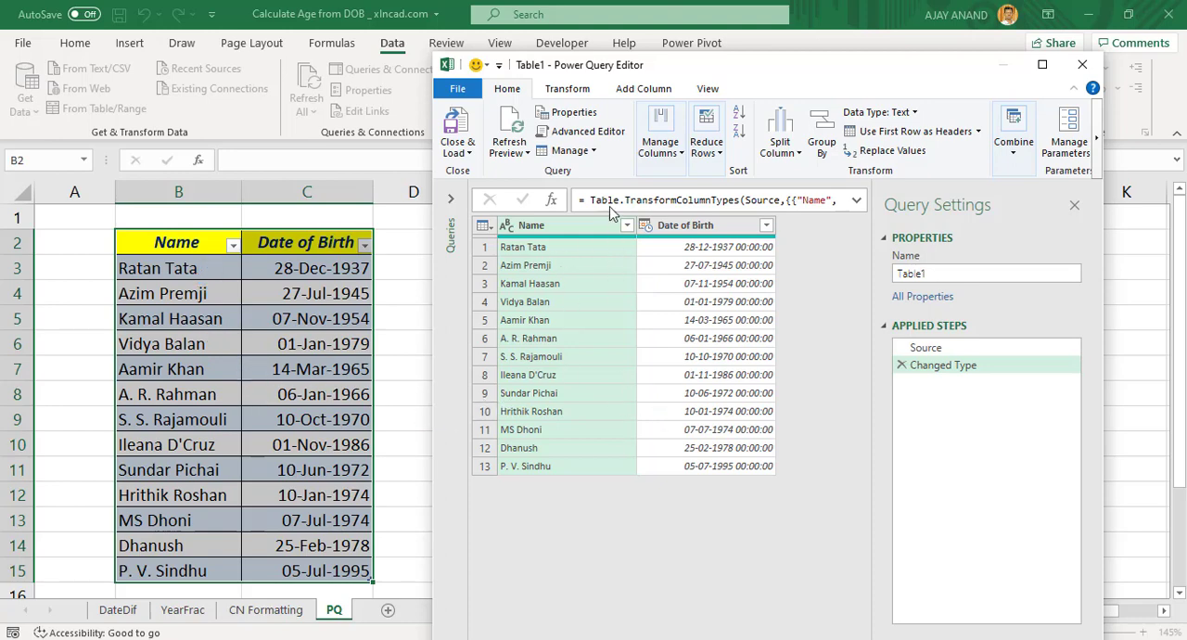
{"action": "left_click", "coordinate": [1042, 64]}
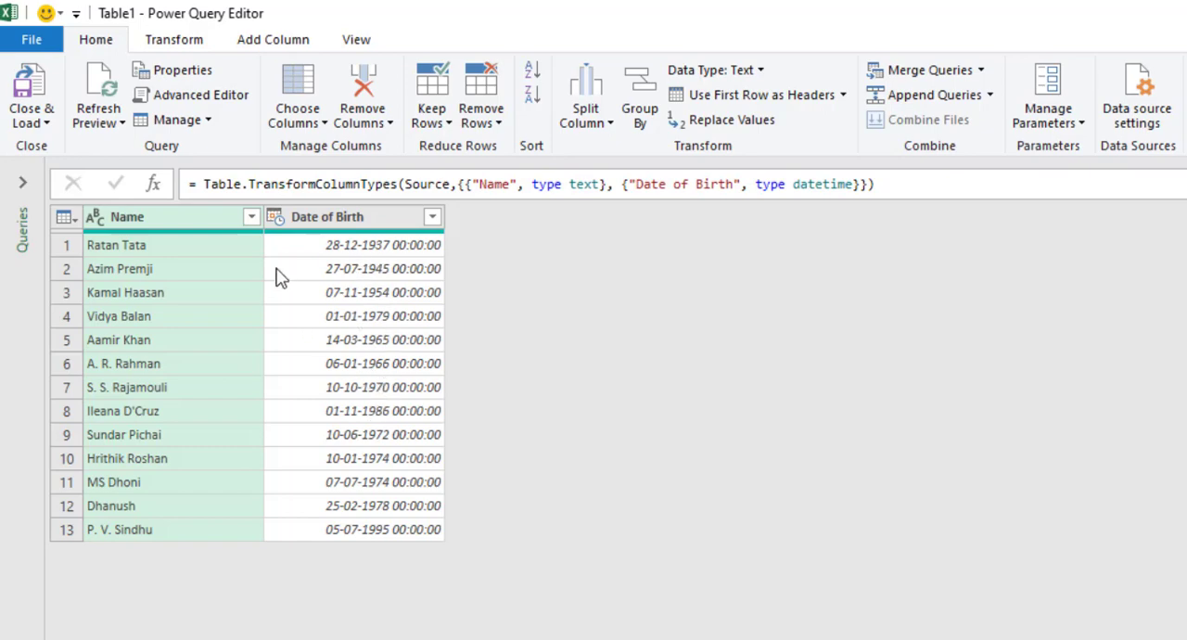
Change the Date of Birth column's type to Date, replacing the current conversion, and add an Age column calculated from it
{"action": "left_click", "coordinate": [275, 223]}
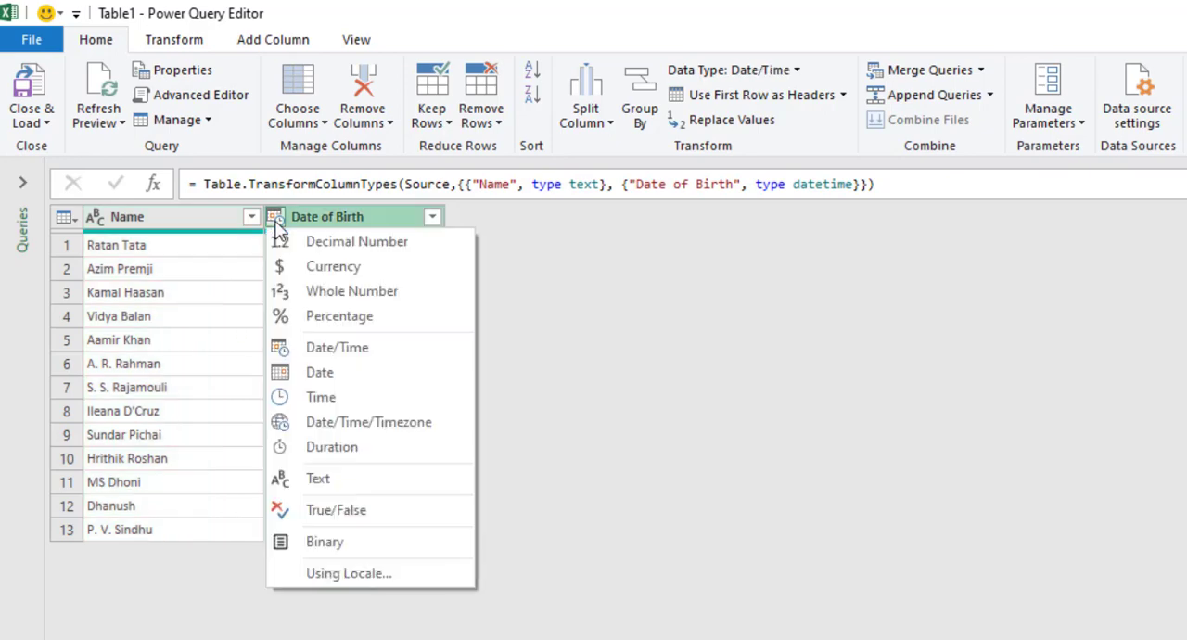
{"action": "left_click", "coordinate": [345, 374]}
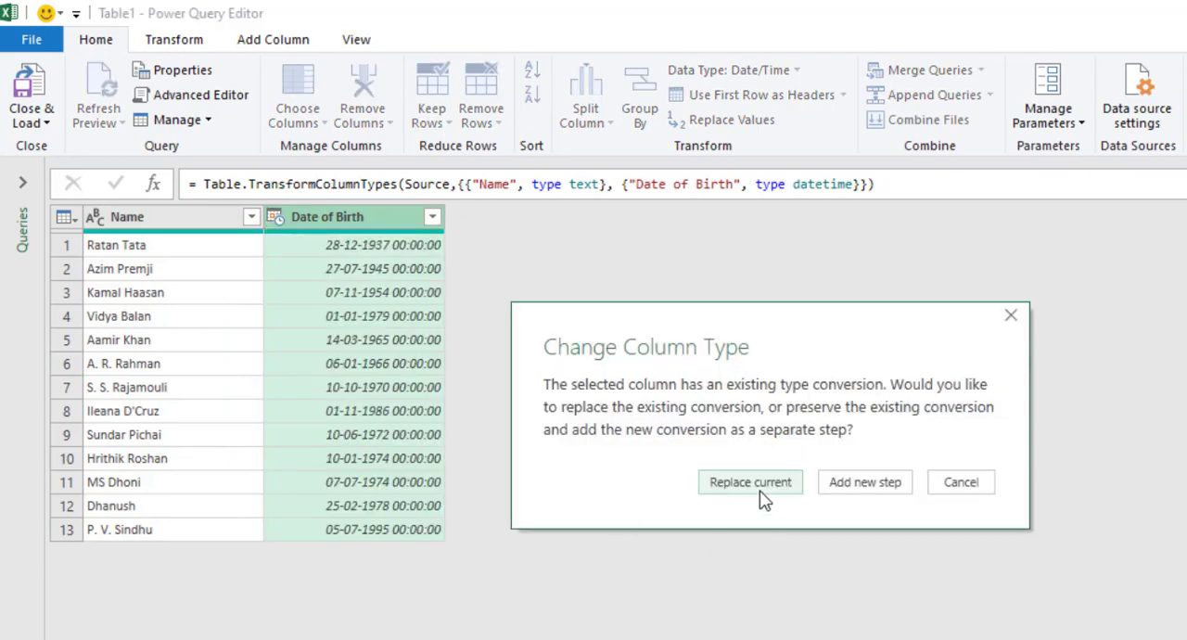
{"action": "left_click", "coordinate": [751, 483]}
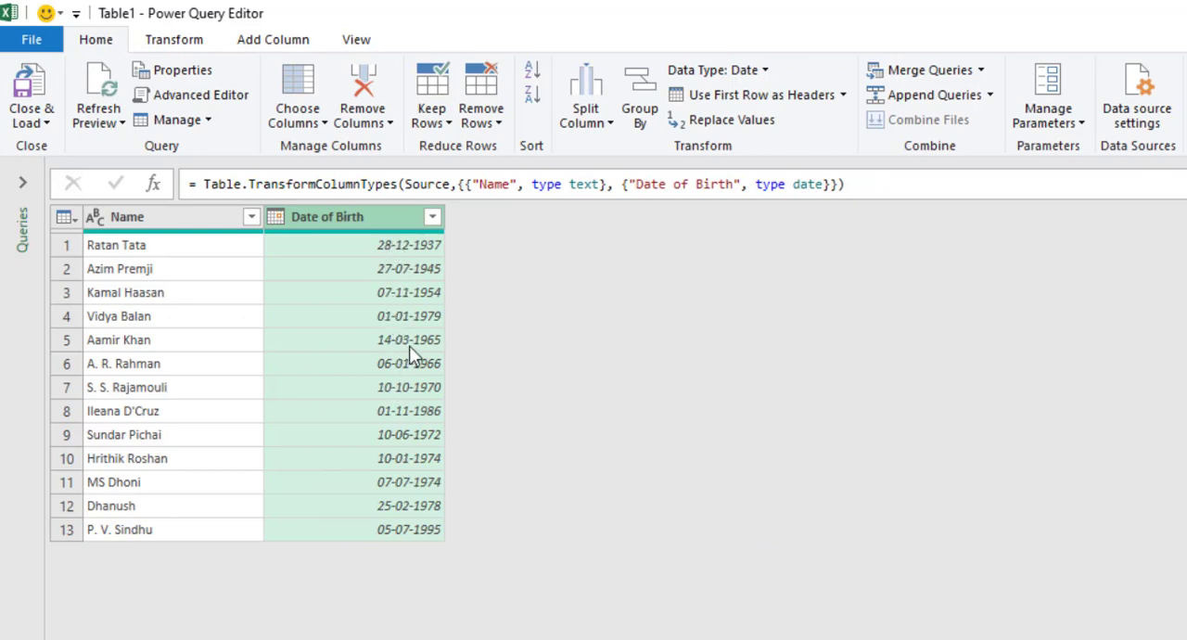
{"action": "left_click", "coordinate": [271, 43]}
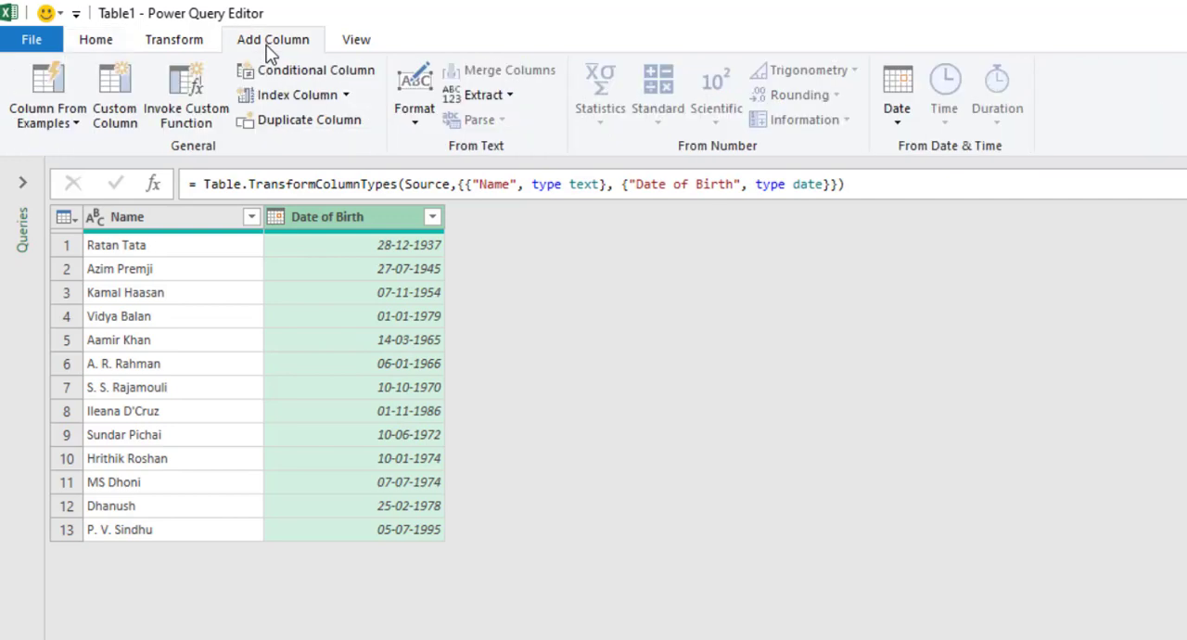
{"action": "left_click", "coordinate": [895, 119]}
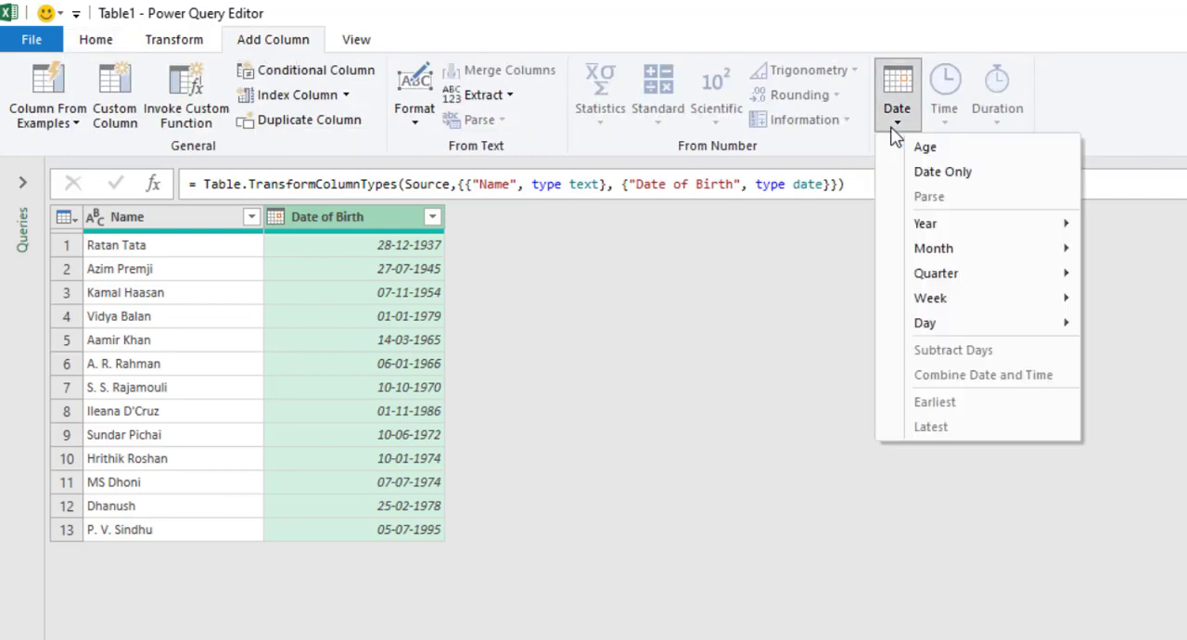
{"action": "left_click", "coordinate": [971, 154]}
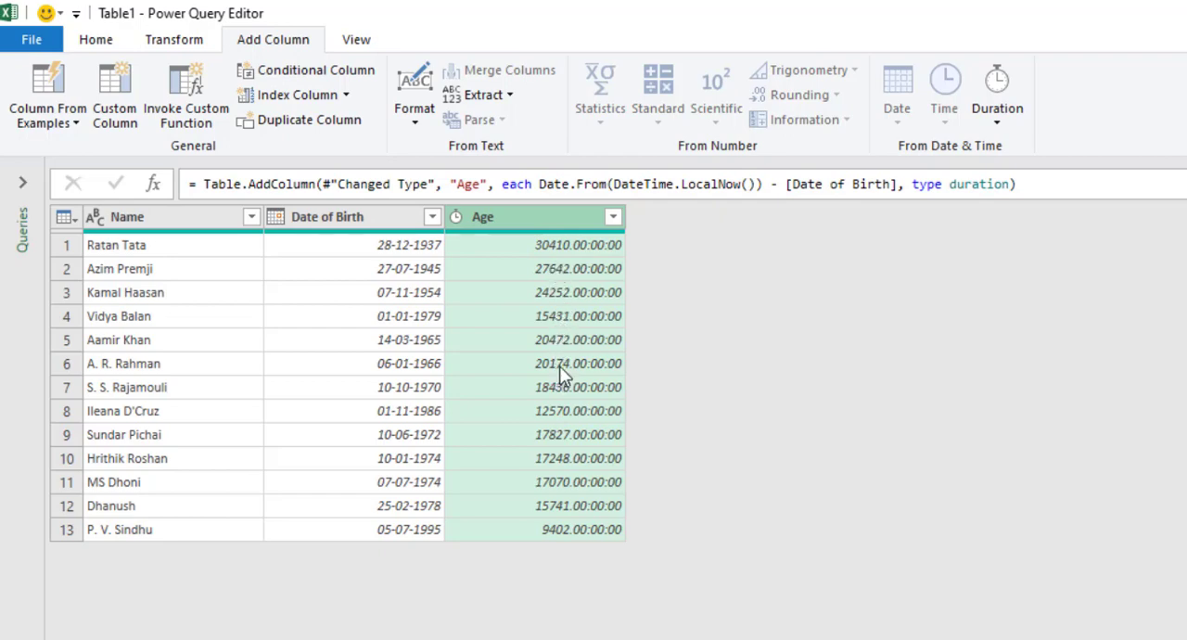
Convert the Age column's durations to total years and round the values to 0 decimal places
{"action": "left_click", "coordinate": [184, 47]}
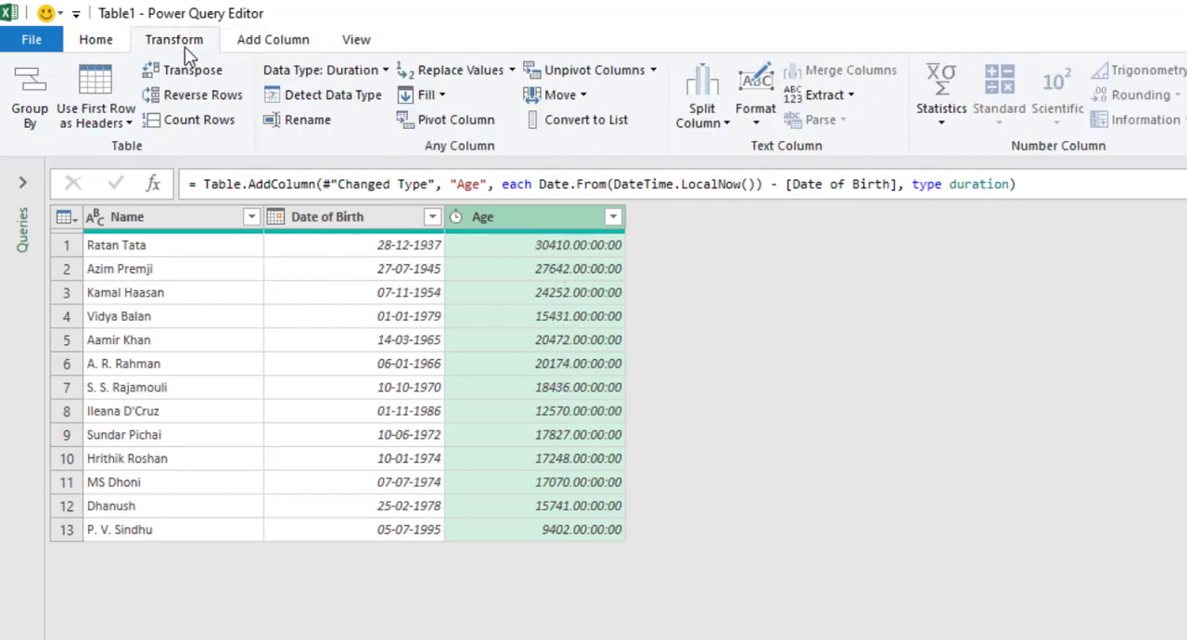
{"action": "left_click", "coordinate": [990, 110]}
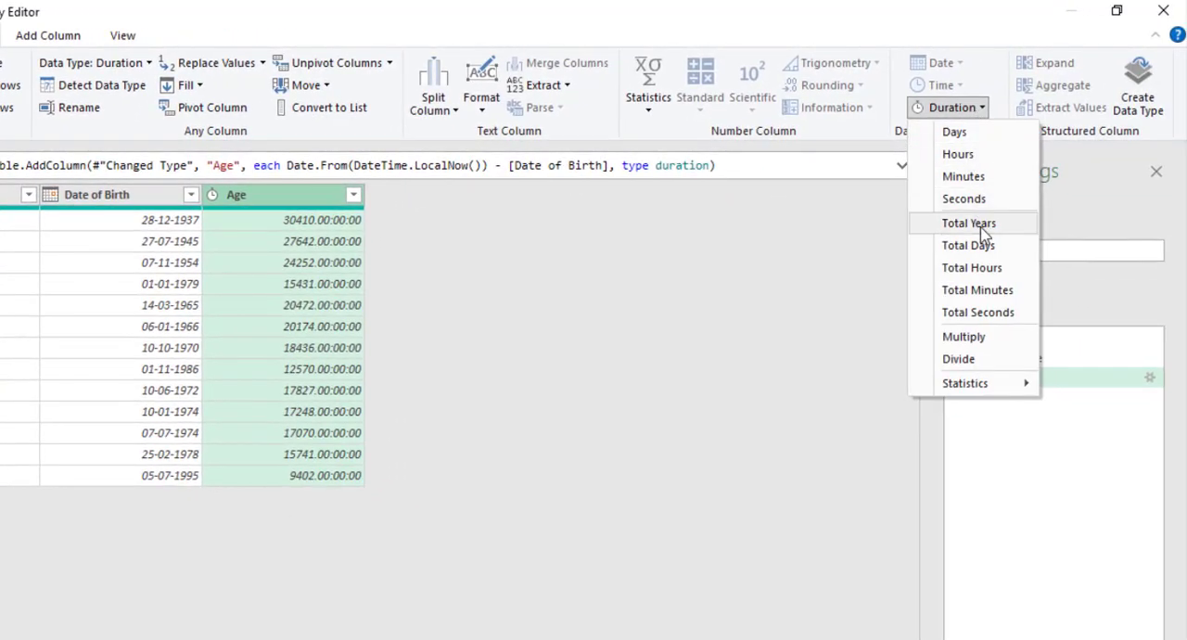
{"action": "left_click", "coordinate": [982, 230]}
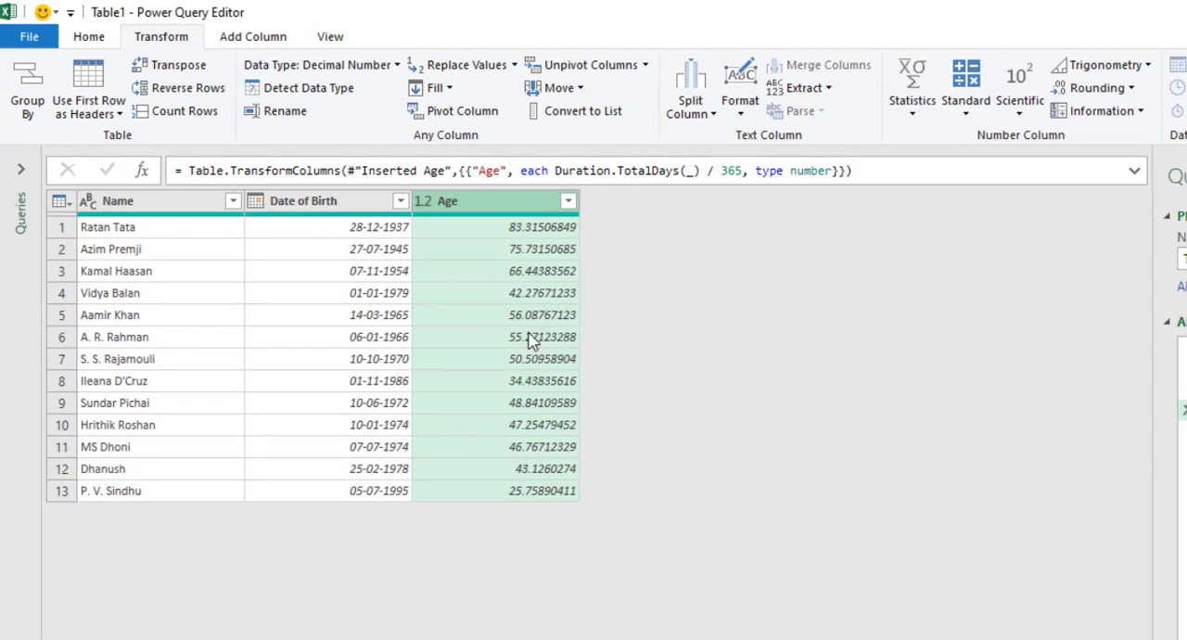
{"action": "left_click", "coordinate": [1127, 88]}
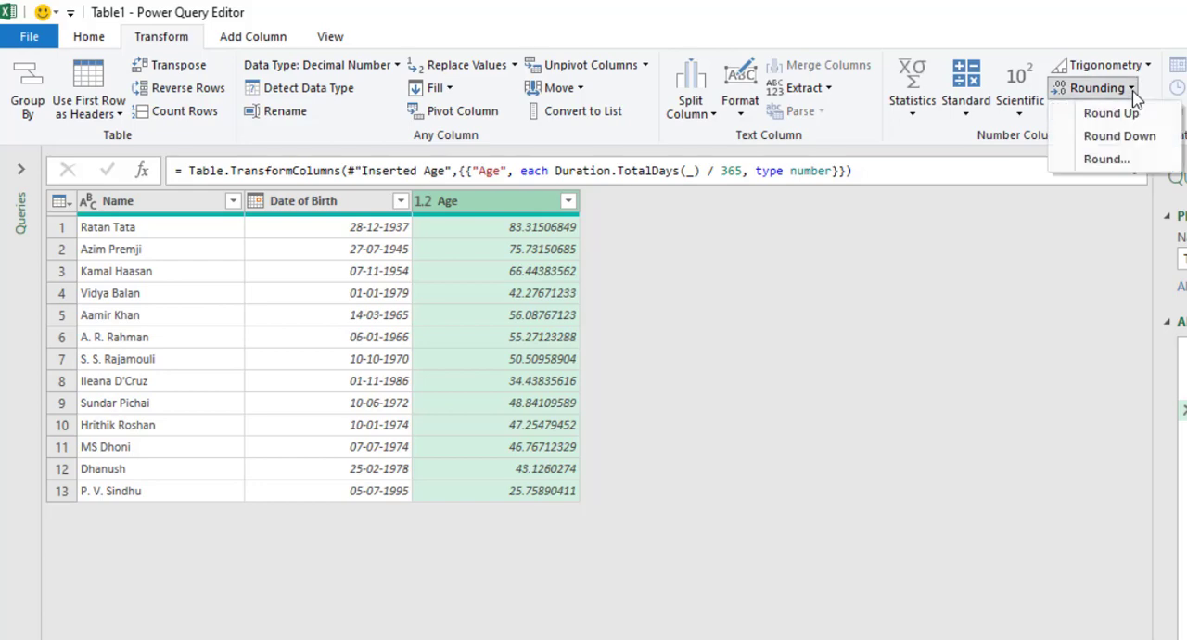
{"action": "left_click", "coordinate": [1140, 161]}
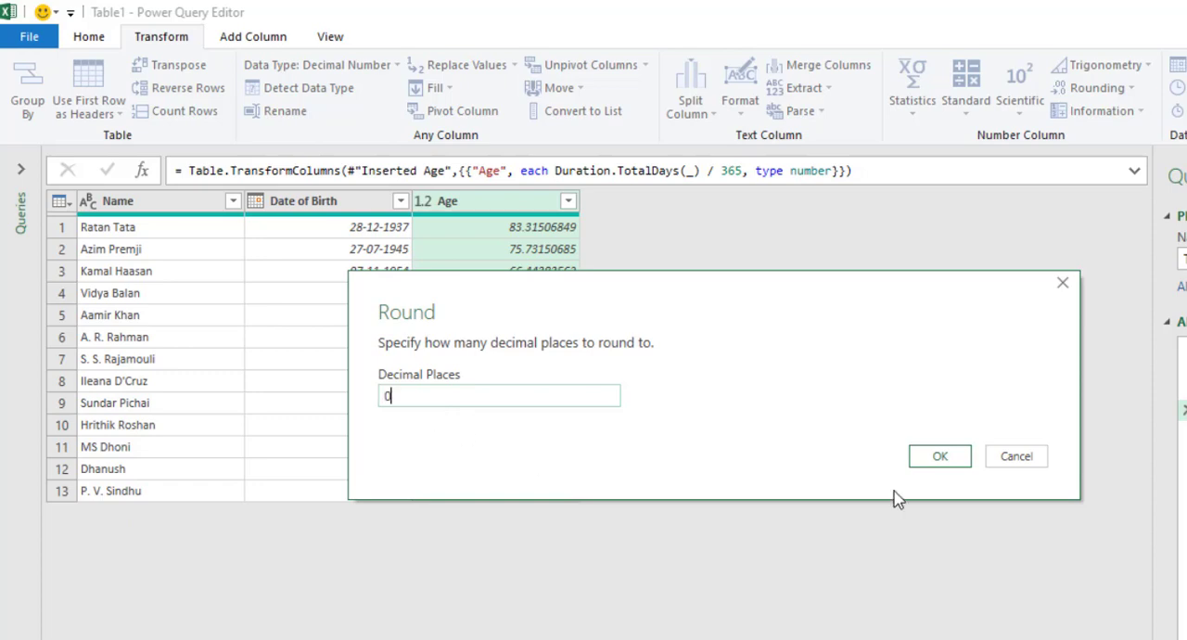
{"action": "left_click", "coordinate": [929, 455]}
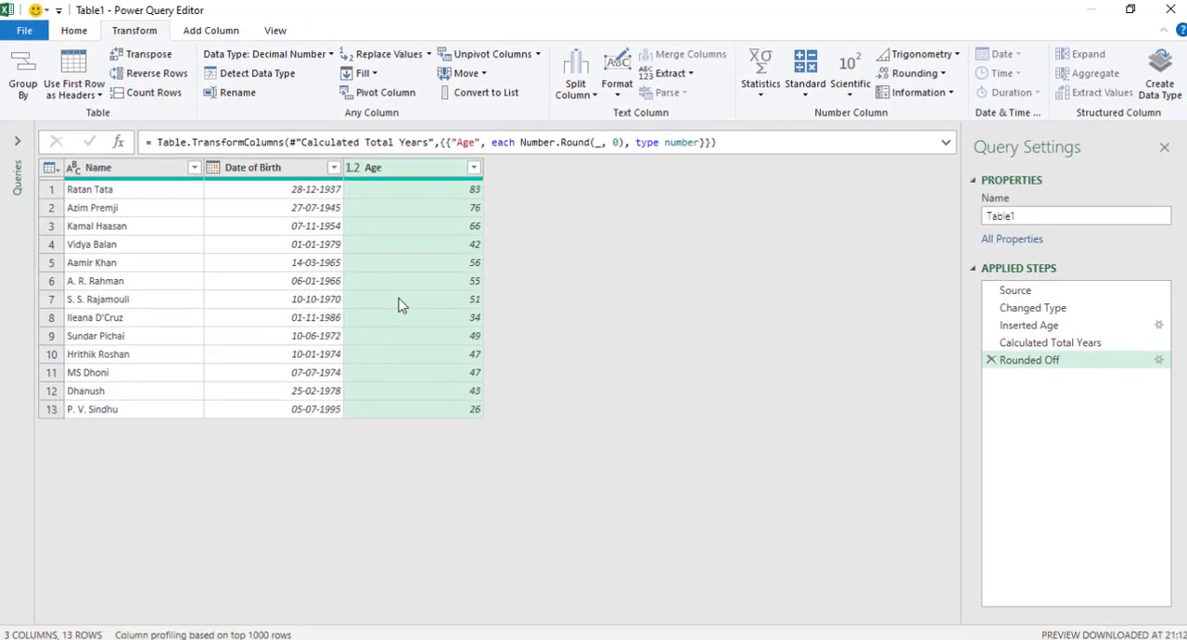
Load the query result as a table into the existing PQ worksheet at cell E2 and close the Queries & Connections pane
{"action": "left_click", "coordinate": [80, 32]}
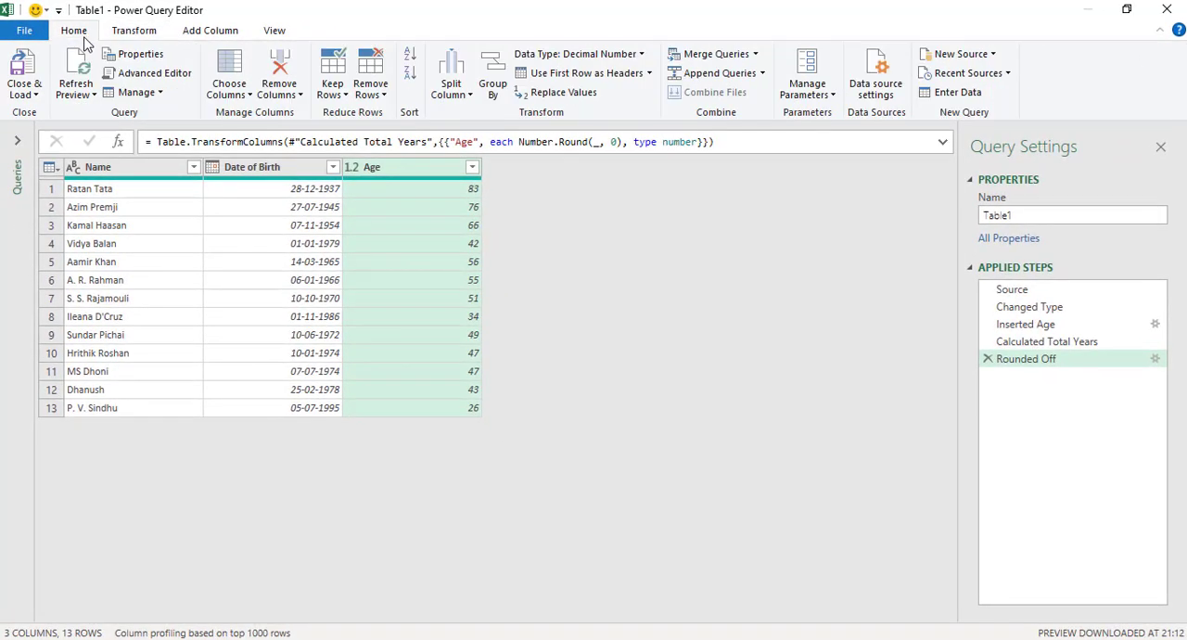
{"action": "left_click", "coordinate": [35, 94]}
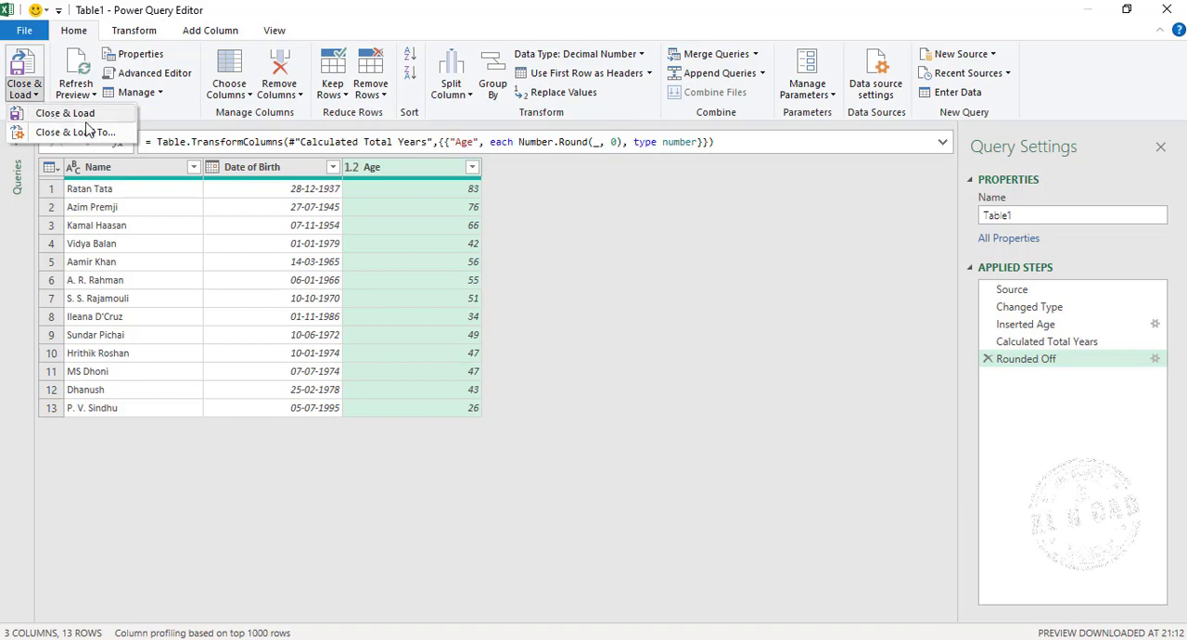
{"action": "left_click", "coordinate": [127, 137]}
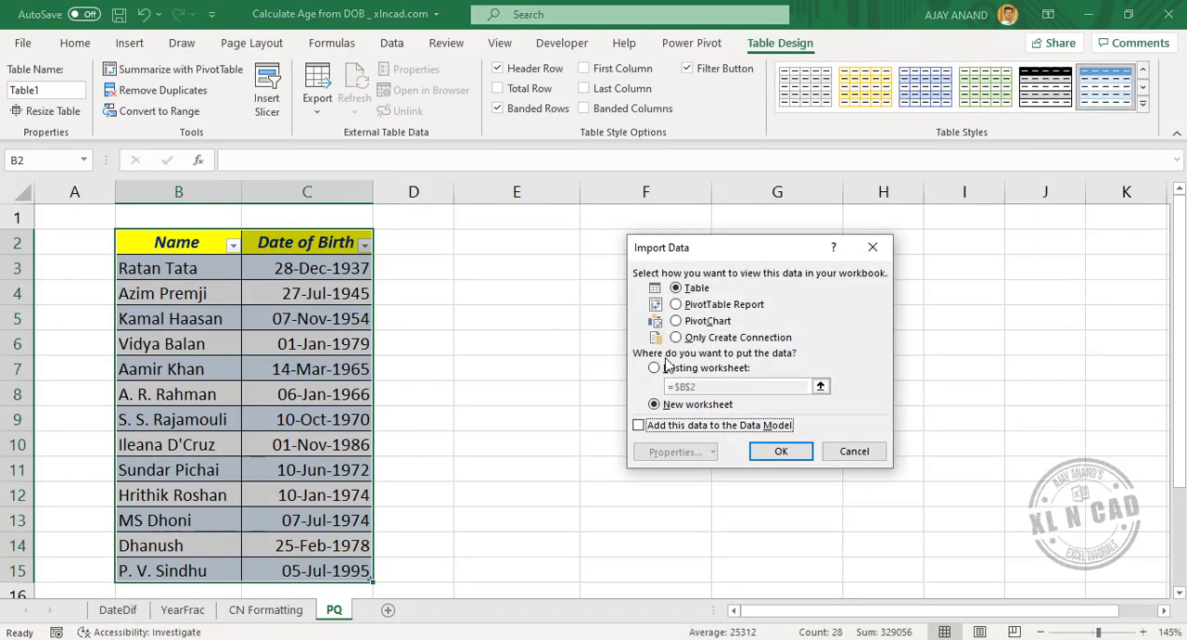
{"action": "left_click", "coordinate": [655, 368]}
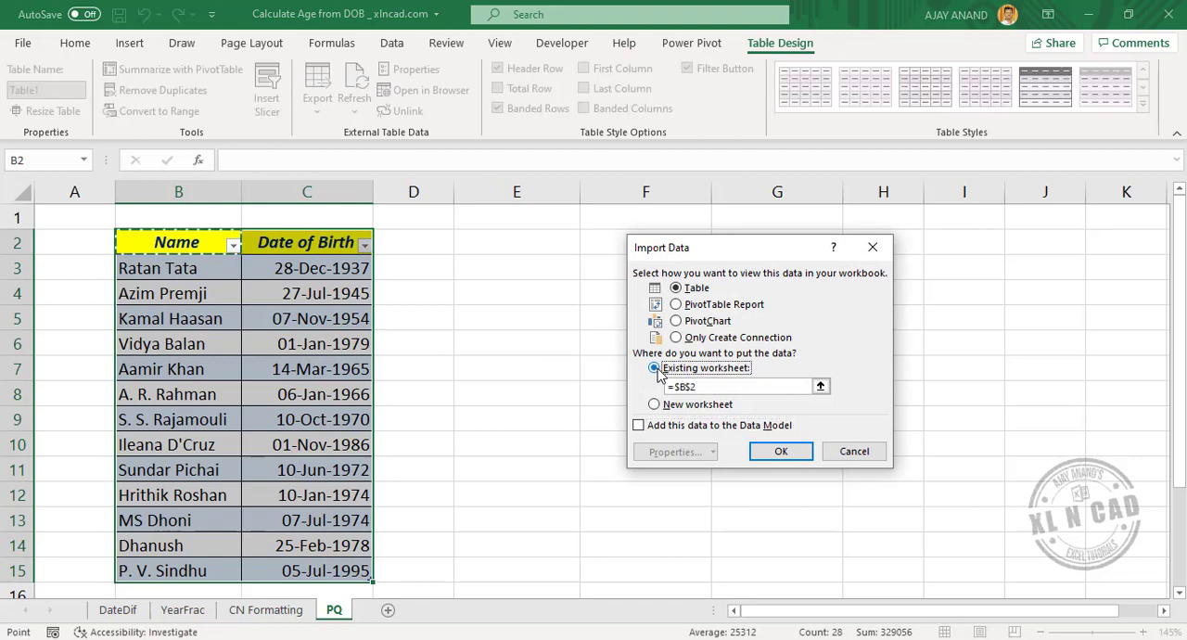
{"action": "left_click", "coordinate": [505, 244]}
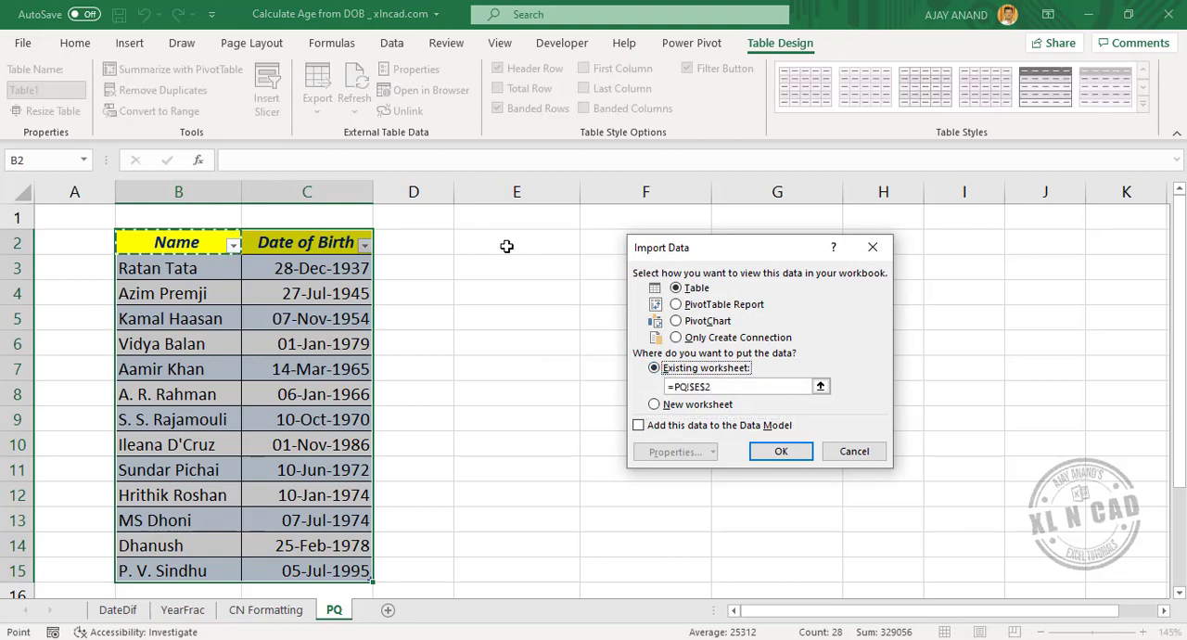
{"action": "left_click", "coordinate": [753, 449]}
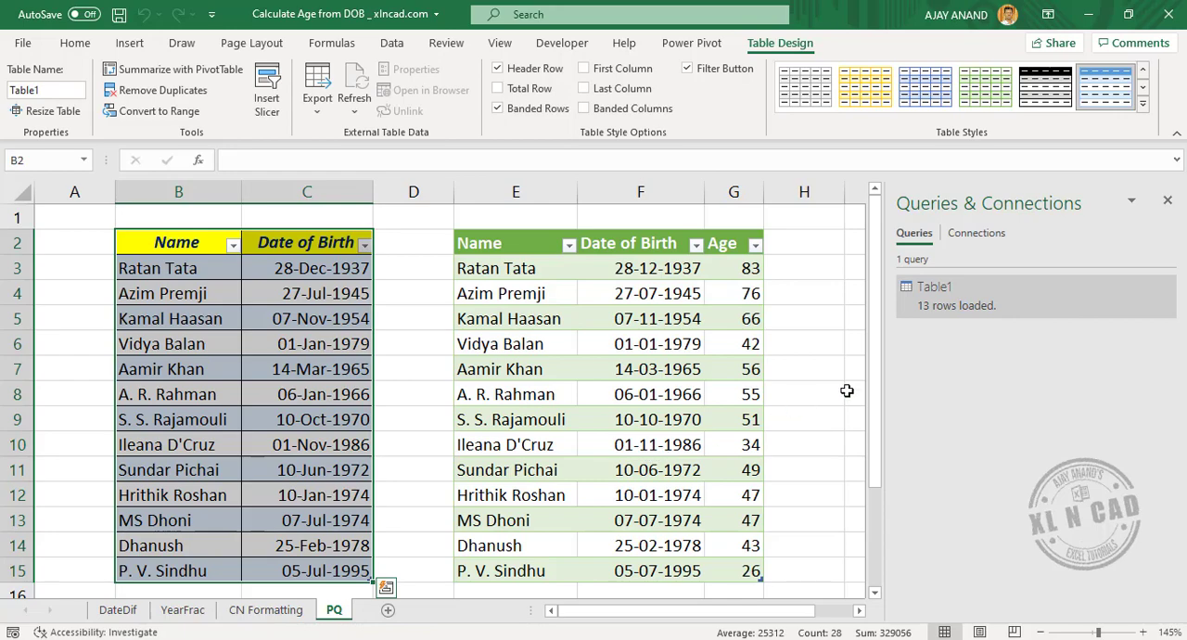
{"action": "left_click", "coordinate": [1167, 200]}
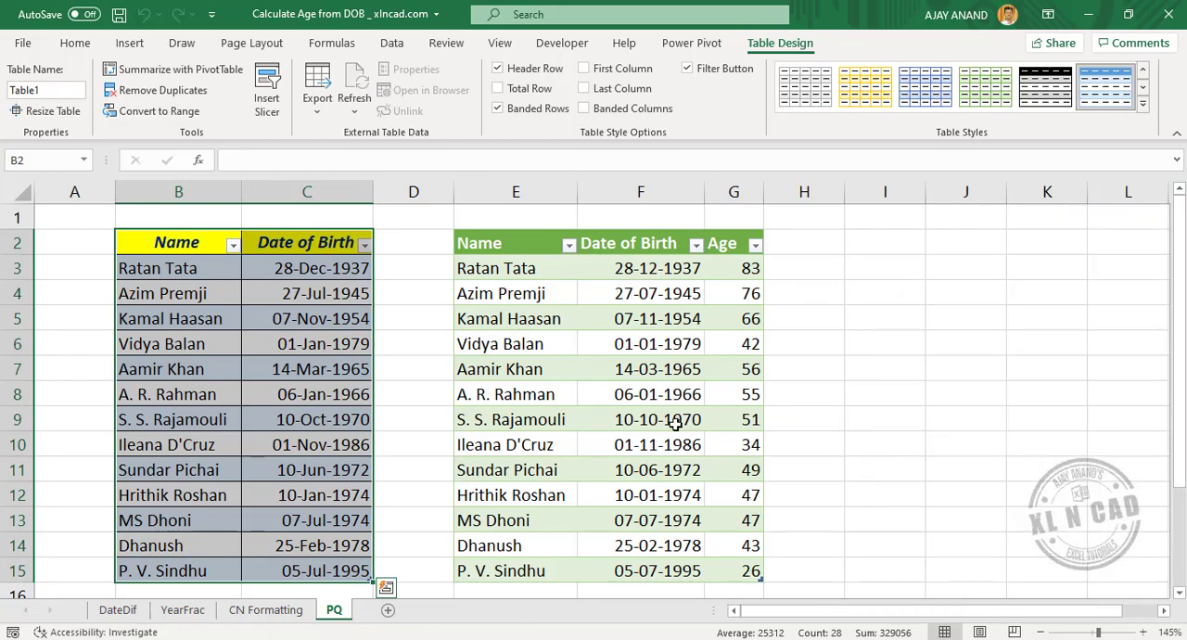
On the DateDif sheet, start a formula in G3 with =DATEDIF(C3,TODAY(),"Y") to get the completed years
{"action": "left_click", "coordinate": [117, 609]}
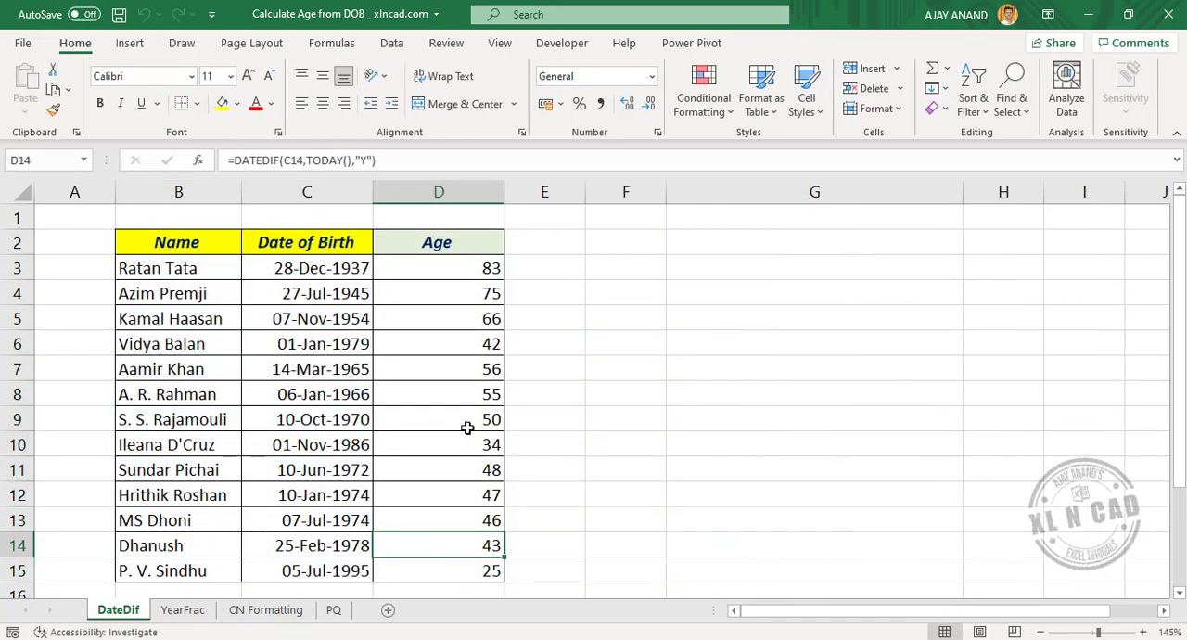
{"action": "left_click", "coordinate": [769, 269]}
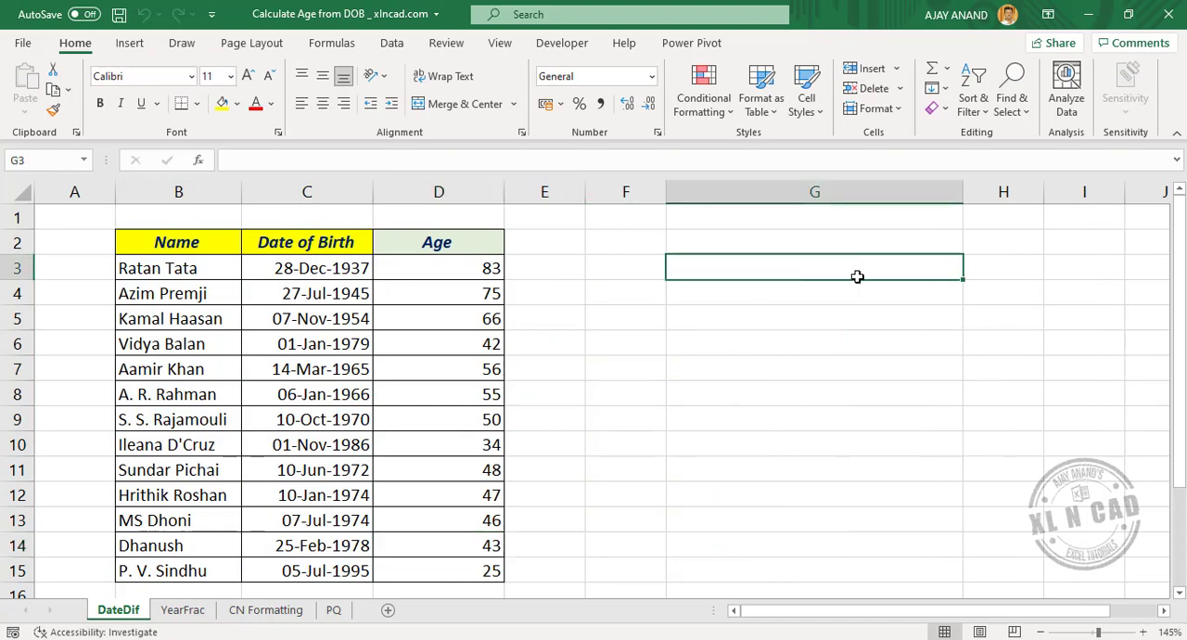
{"action": "left_click", "coordinate": [314, 161]}
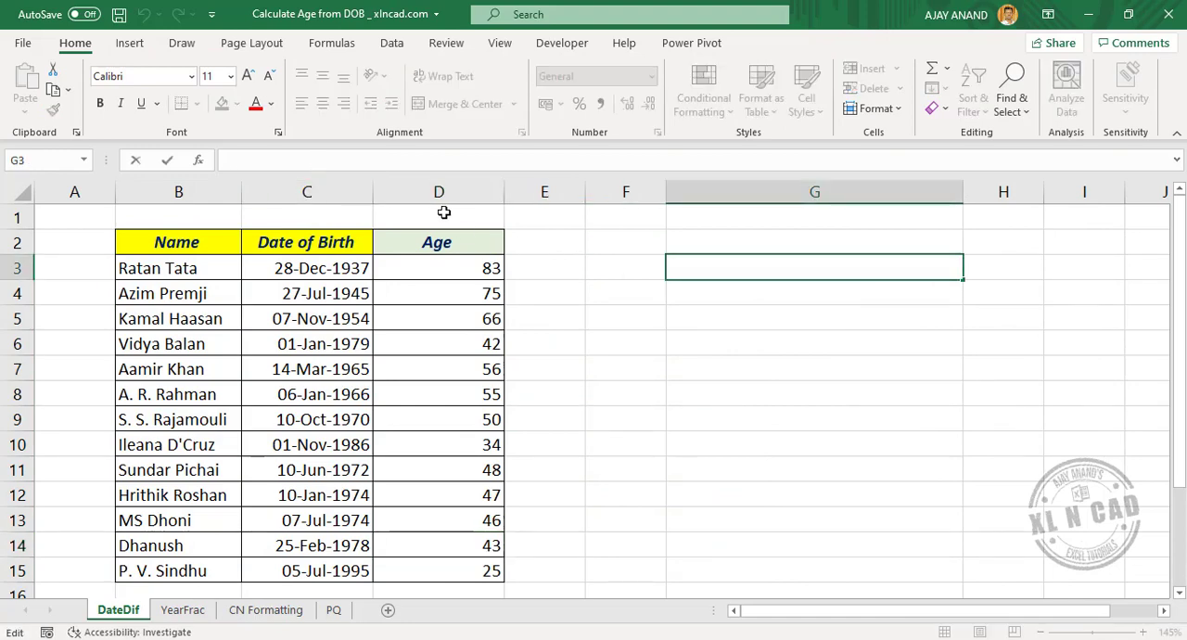
{"action": "type", "text": "="}
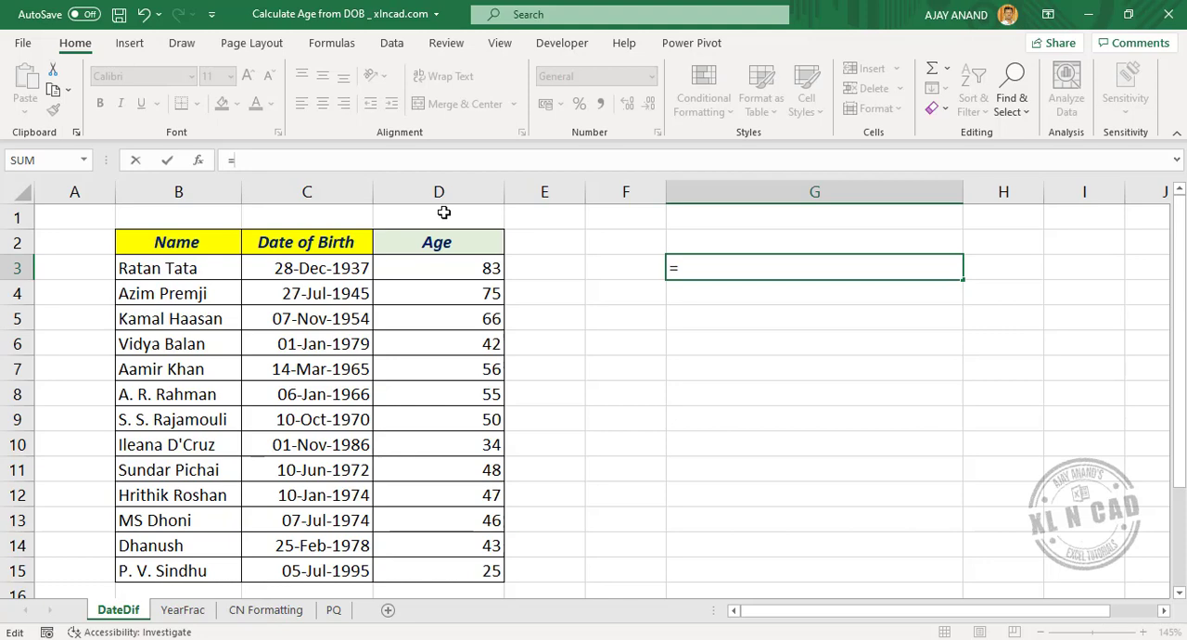
{"action": "type", "text": "DATE"}
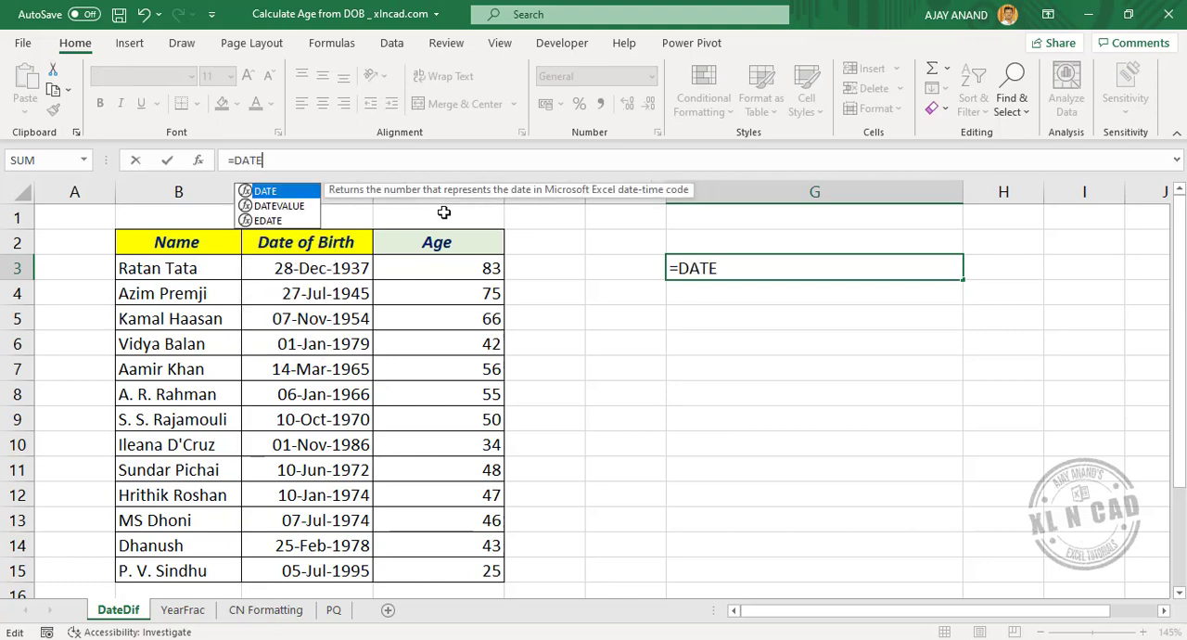
{"action": "type", "text": "DIF("}
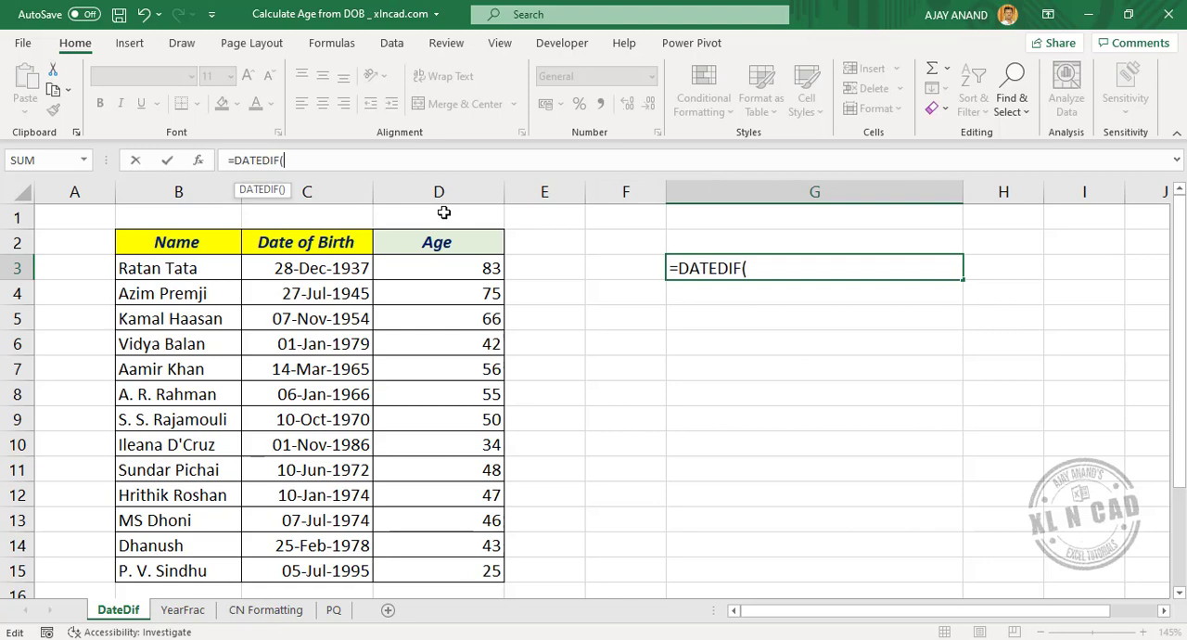
{"action": "left_click", "coordinate": [367, 268]}
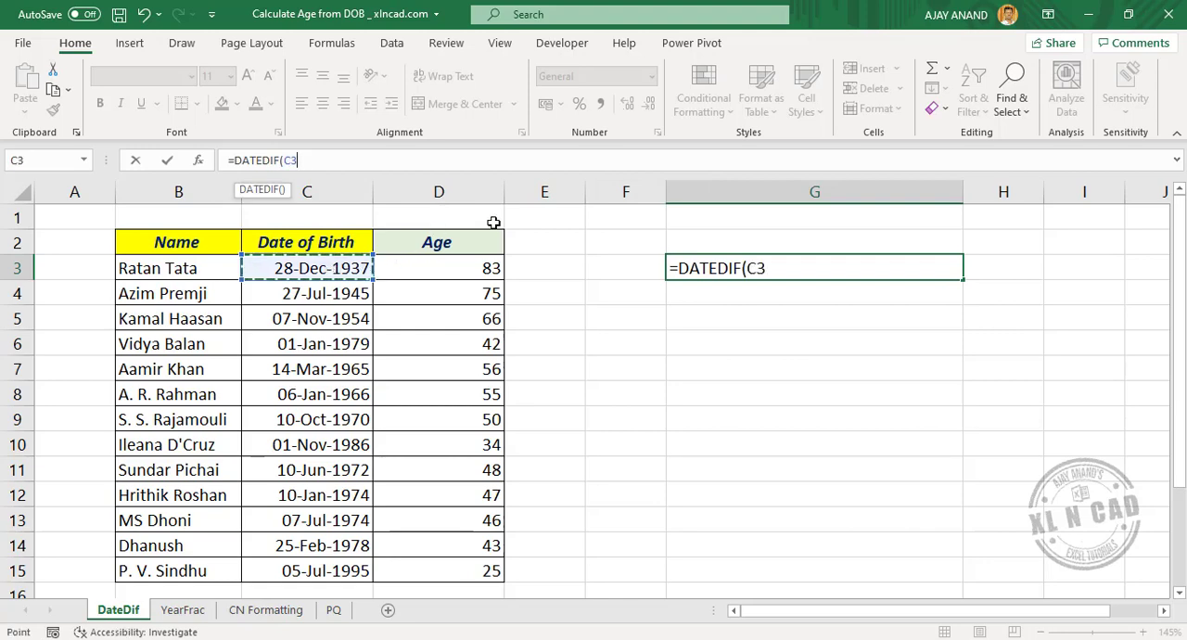
{"action": "type", "text": ",T"}
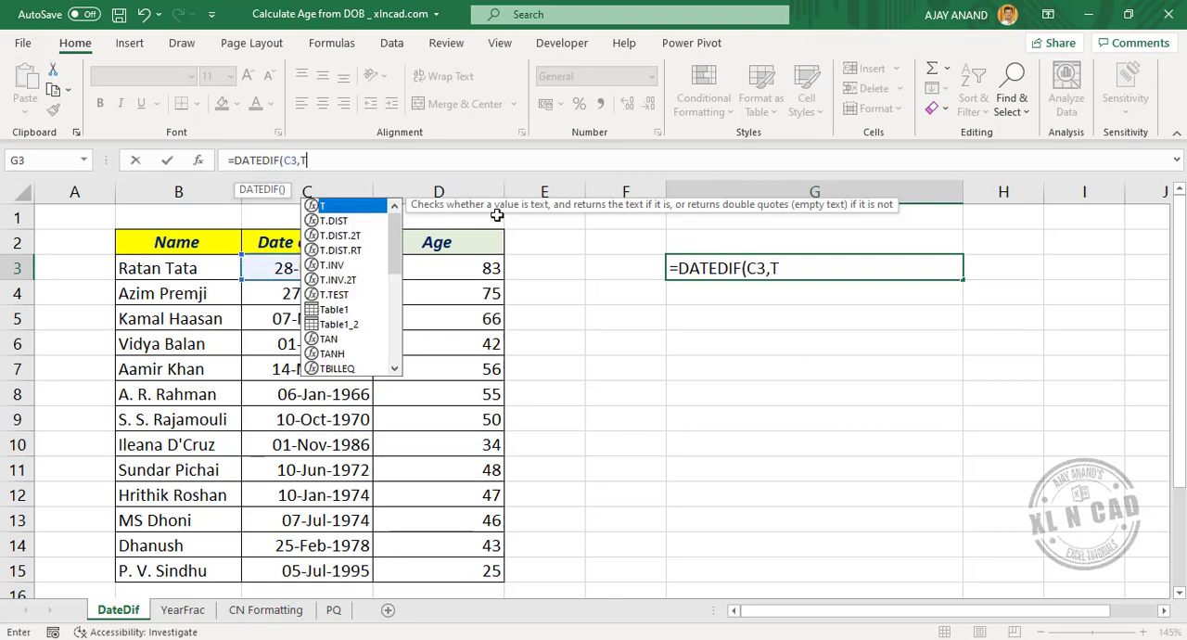
{"action": "type", "text": "ODAY(),\""}
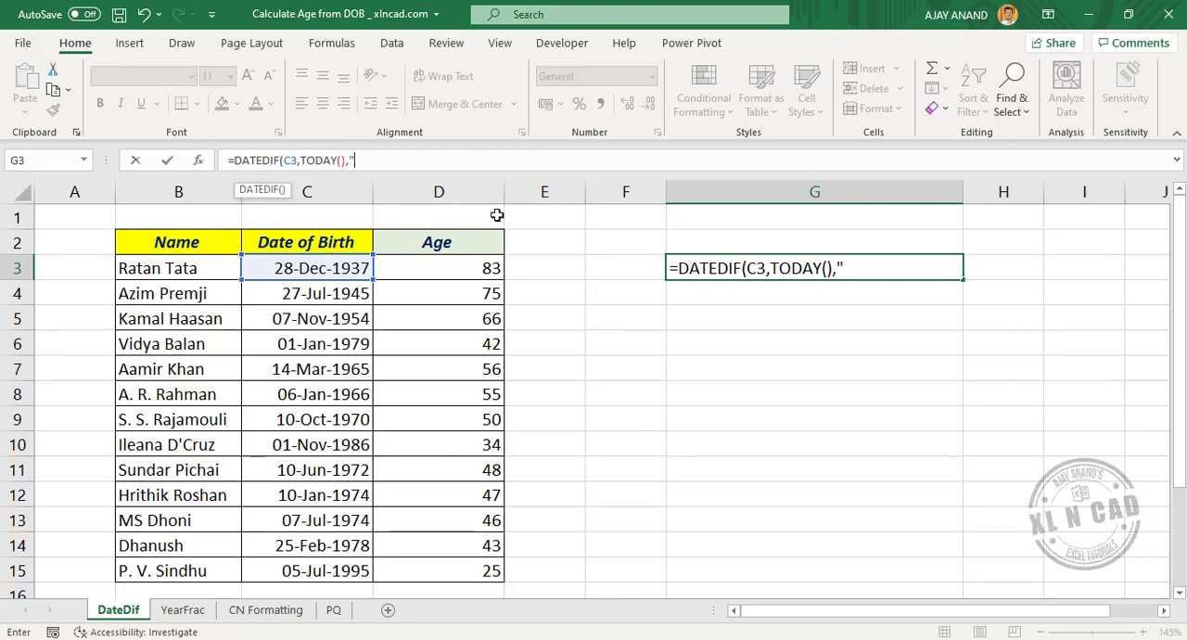
{"action": "type", "text": "Y\")&"}
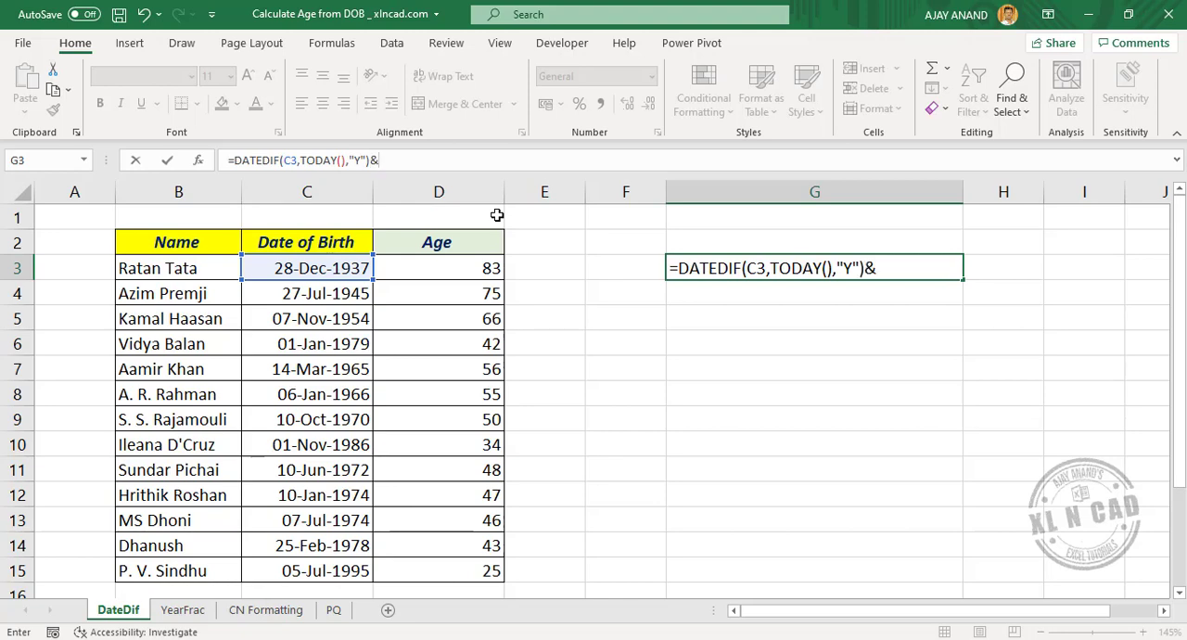
{"action": "type", "text": "\" Years \""}
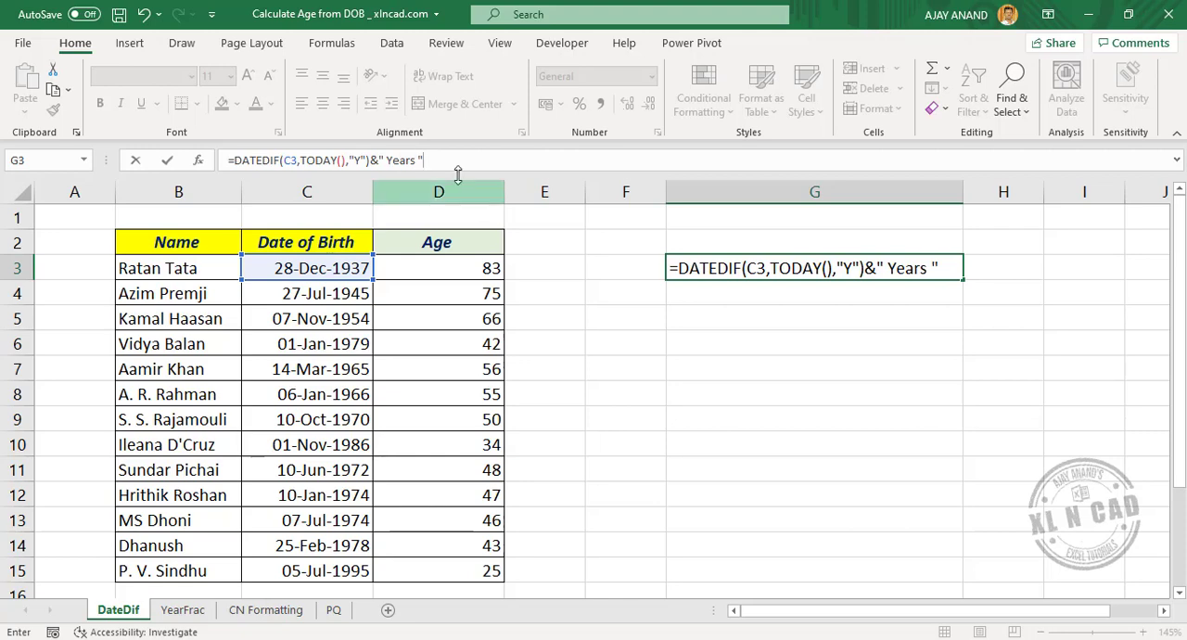
Copy the whole DATEDIF expression with its Years label in G3 and append the copy after an & at the formula's end
{"action": "left_click_drag", "start_coordinate": [424, 160], "coordinate": [239, 160]}
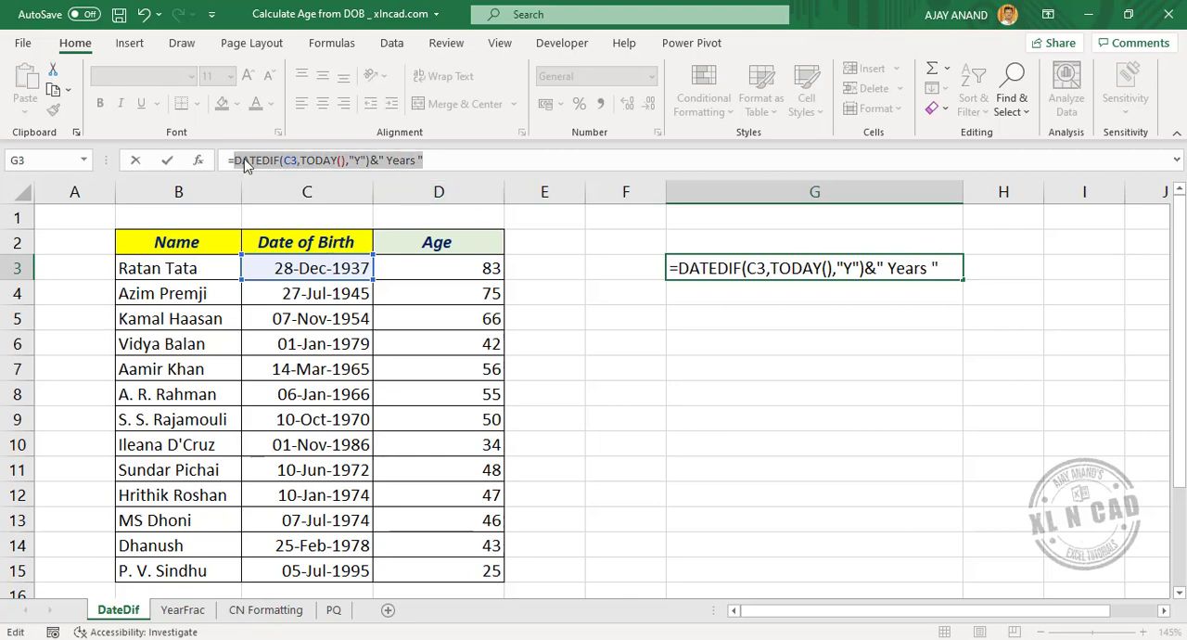
{"action": "right_click", "coordinate": [237, 159]}
{"action": "left_click", "coordinate": [295, 170]}
{"action": "left_click", "coordinate": [484, 164]}
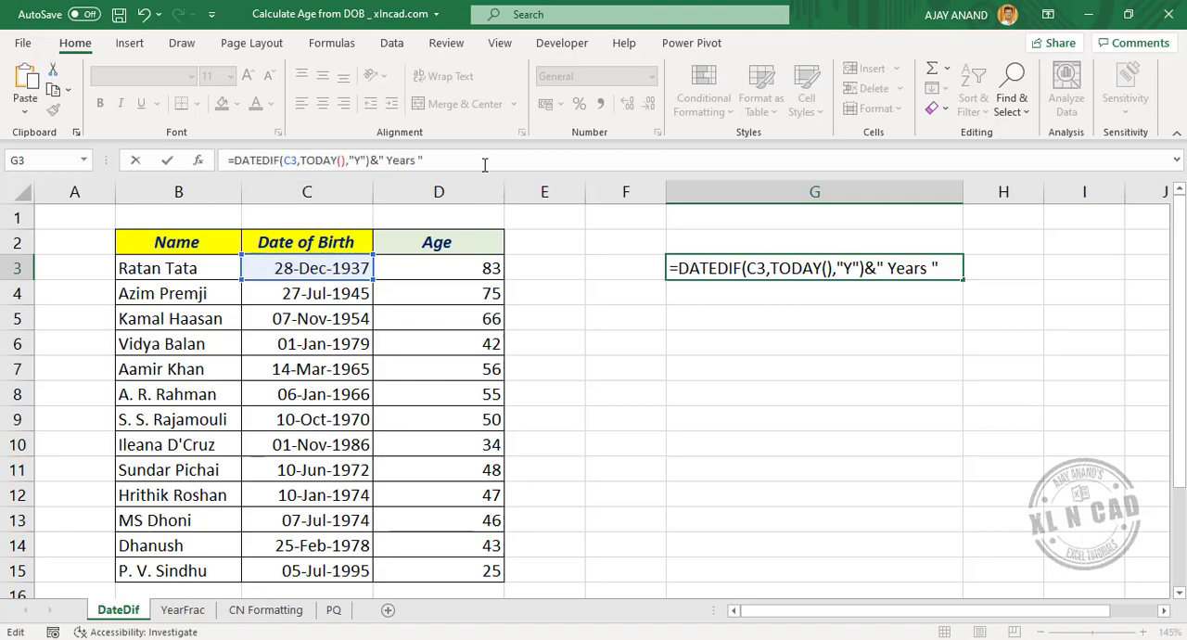
{"action": "type", "text": "&"}
{"action": "right_click", "coordinate": [484, 164]}
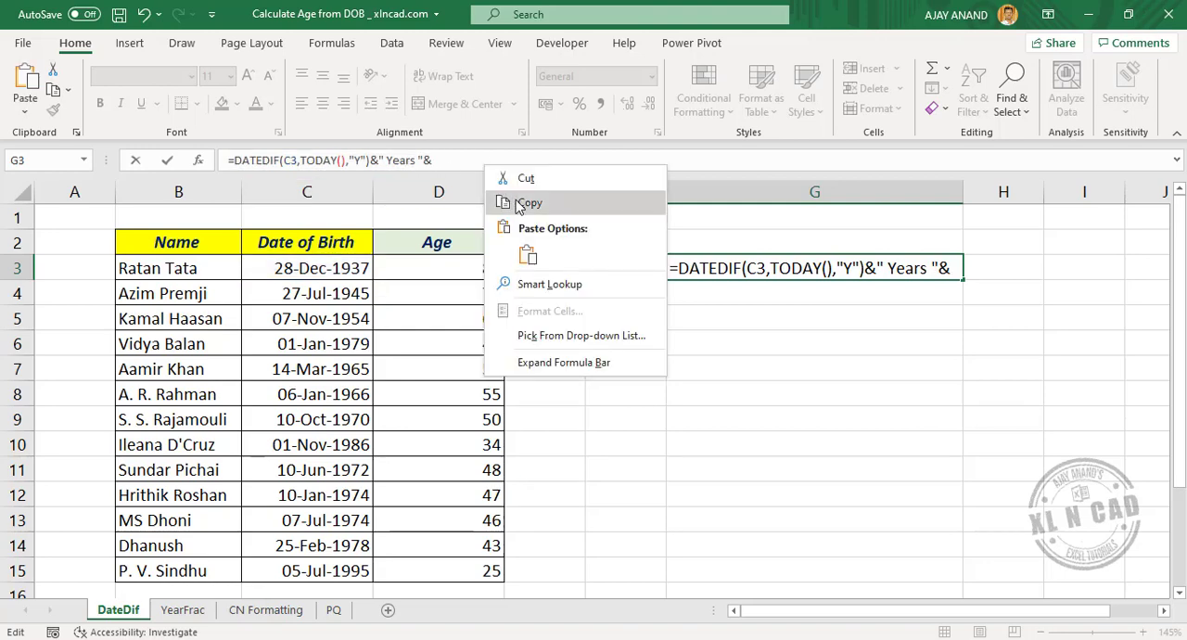
{"action": "left_click", "coordinate": [526, 253]}
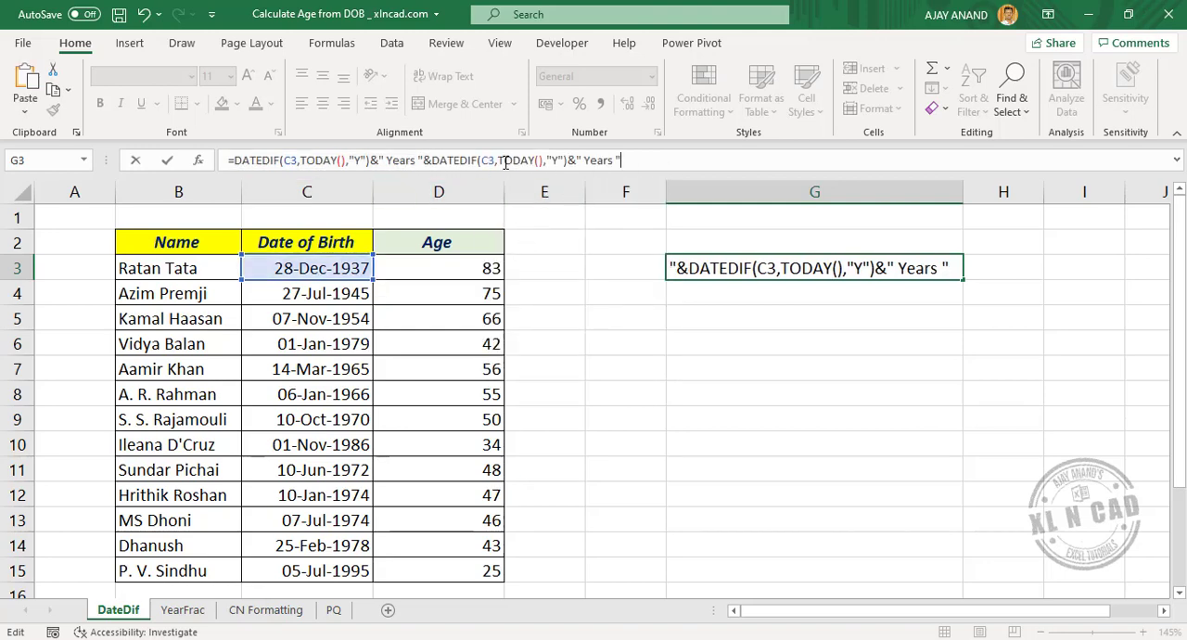
In the G3 formula's second DATEDIF, change the unit to "YM" and its text label to " Months "
{"action": "left_click", "coordinate": [559, 161]}
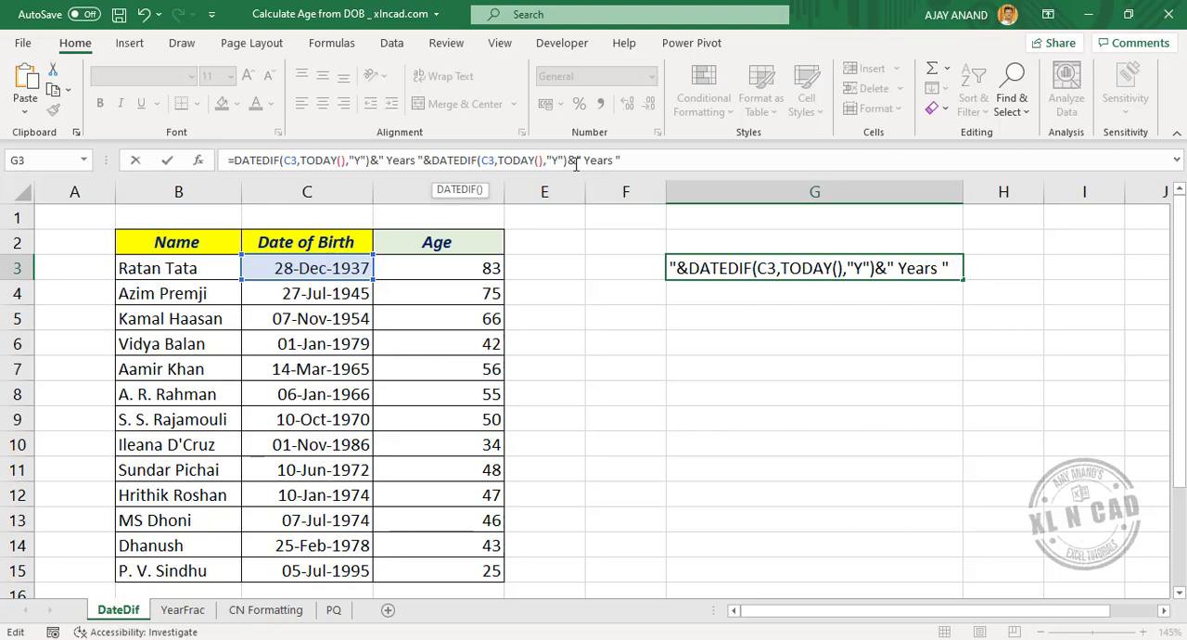
{"action": "type", "text": "M"}
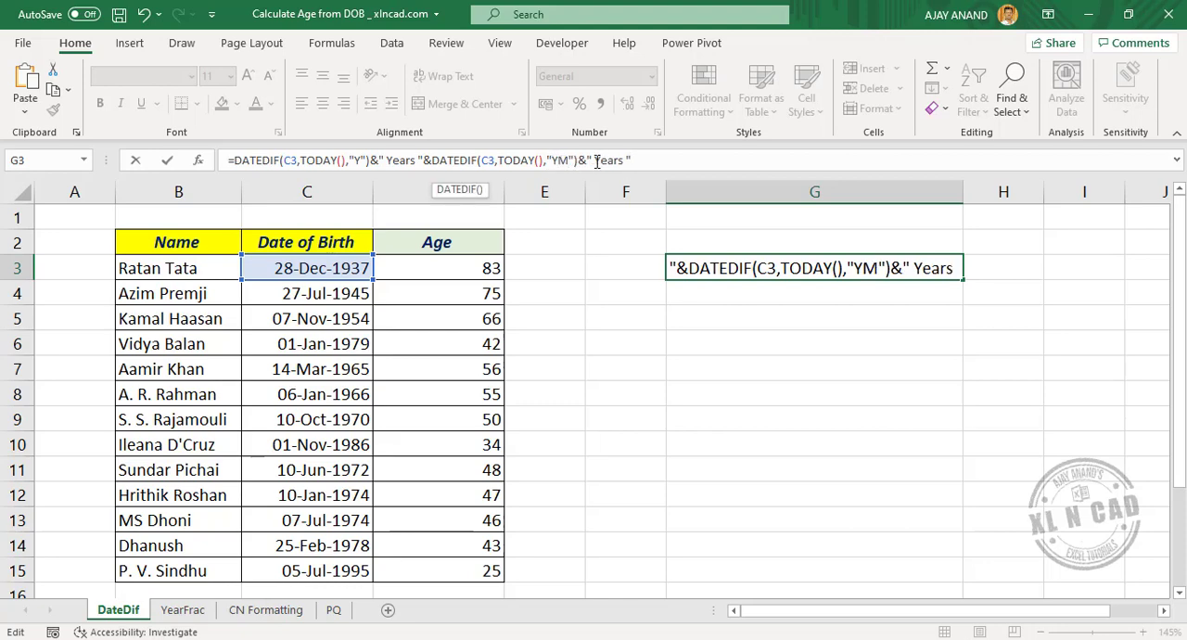
{"action": "left_click_drag", "start_coordinate": [597, 160], "coordinate": [624, 160]}
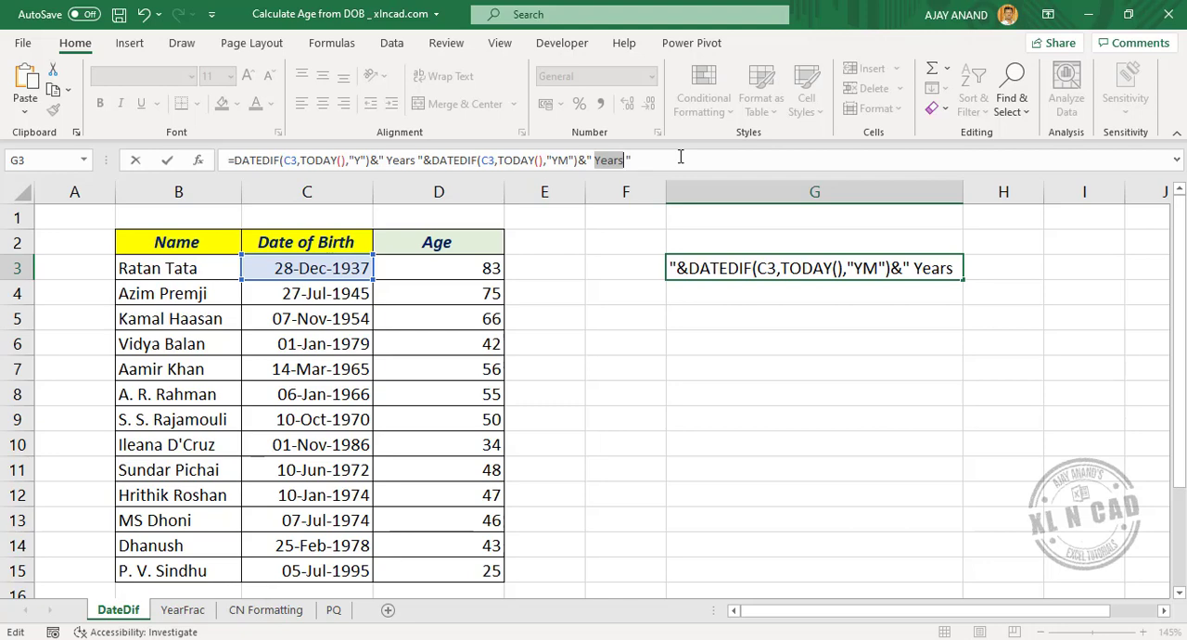
{"action": "type", "text": "Months \""}
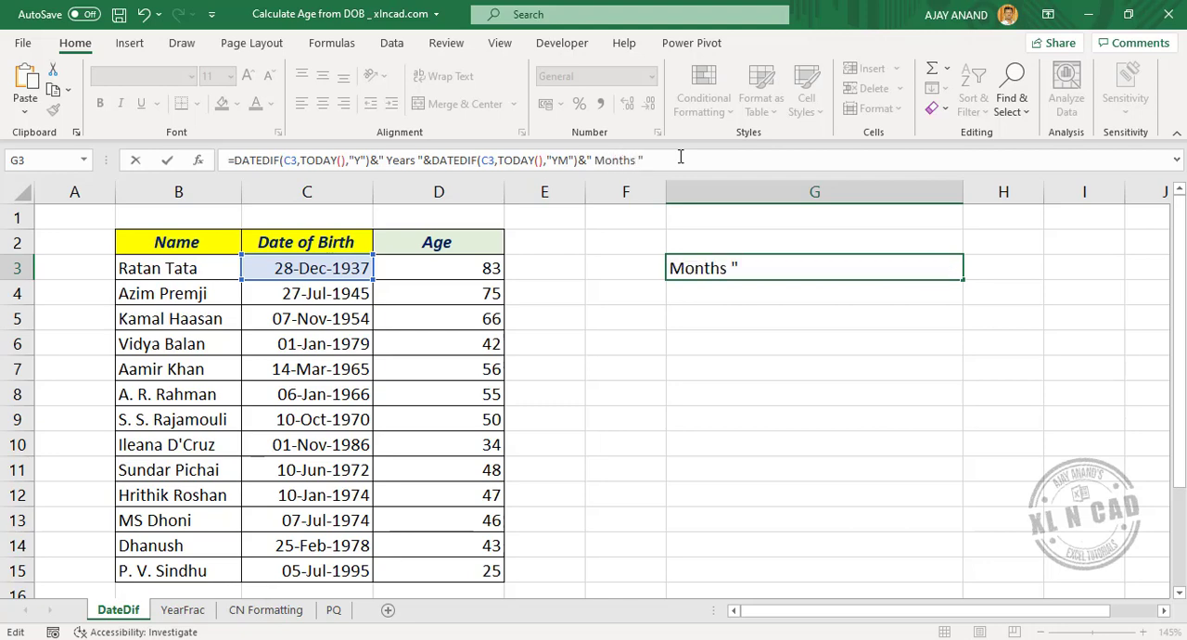
{"action": "type", "text": "&"}
Append an & and another copy of DATEDIF(C3,TODAY(),"Y")&" Years " to the end of the G3 formula
{"action": "right_click", "coordinate": [680, 158]}
{"action": "left_click", "coordinate": [720, 244]}
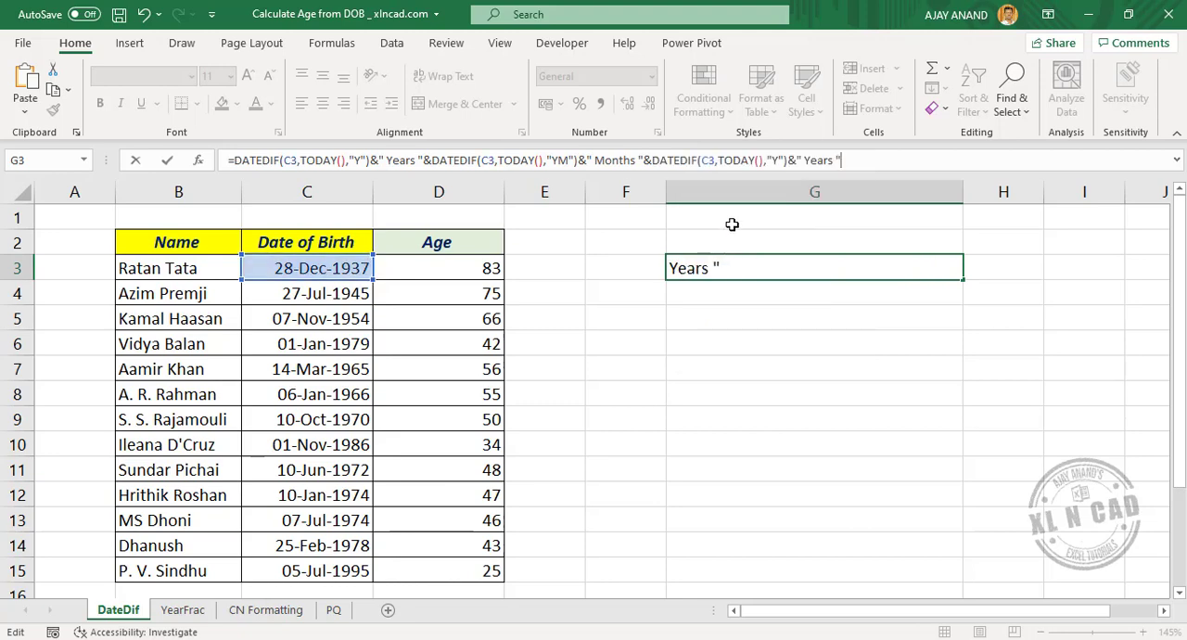
Change the third DATEDIF's unit to "MD" and its label to " Days", and enter the formula in G3
{"action": "double_click", "coordinate": [774, 159]}
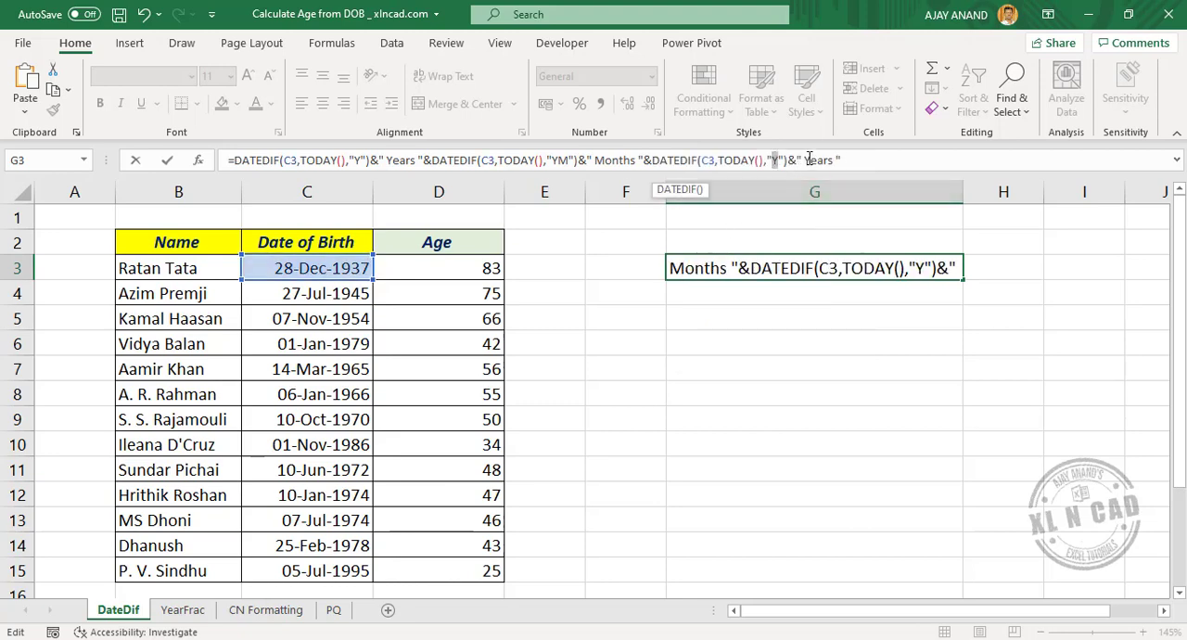
{"action": "type", "text": "MD"}
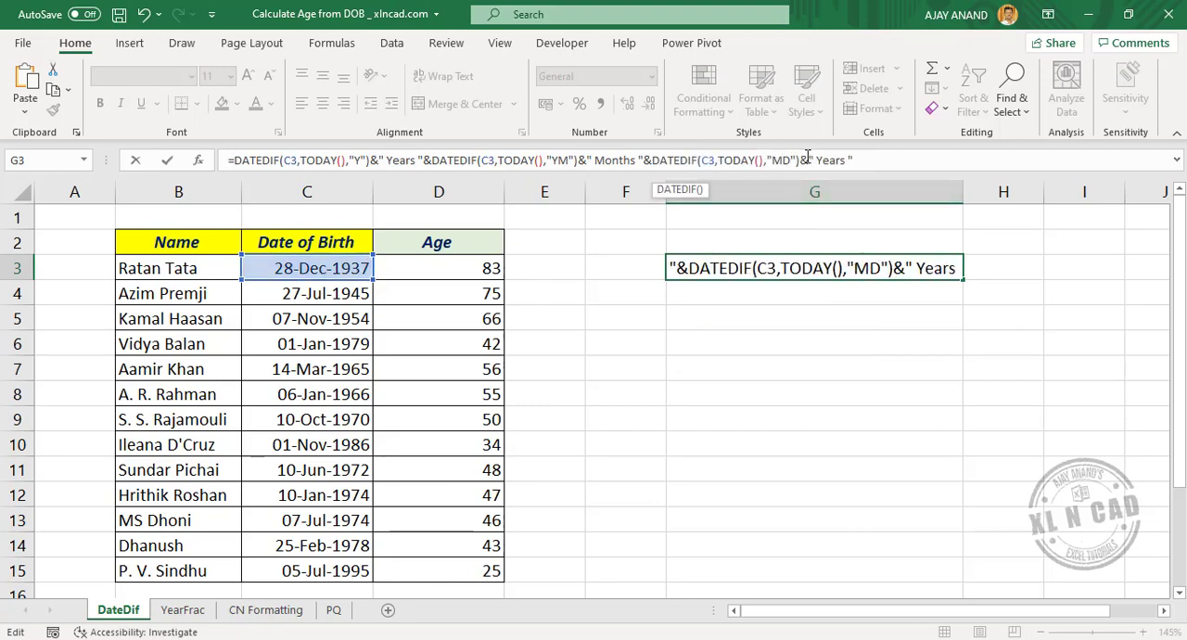
{"action": "left_click_drag", "start_coordinate": [818, 159], "coordinate": [848, 159]}
{"action": "type", "text": "Days"}
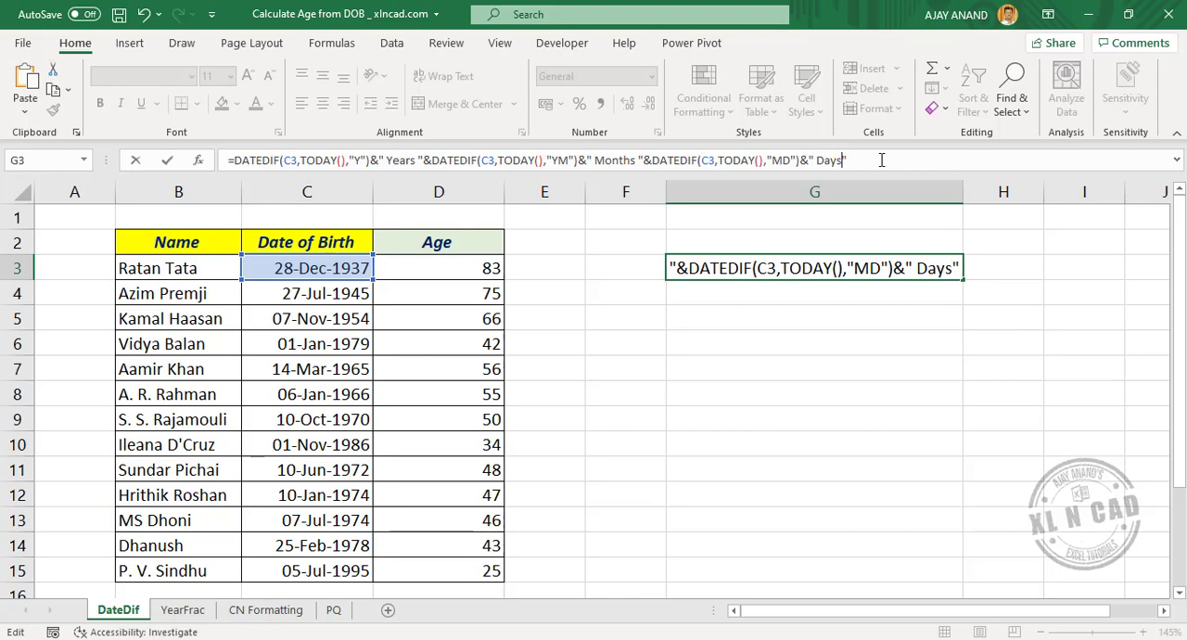
{"action": "key", "text": "Return"}
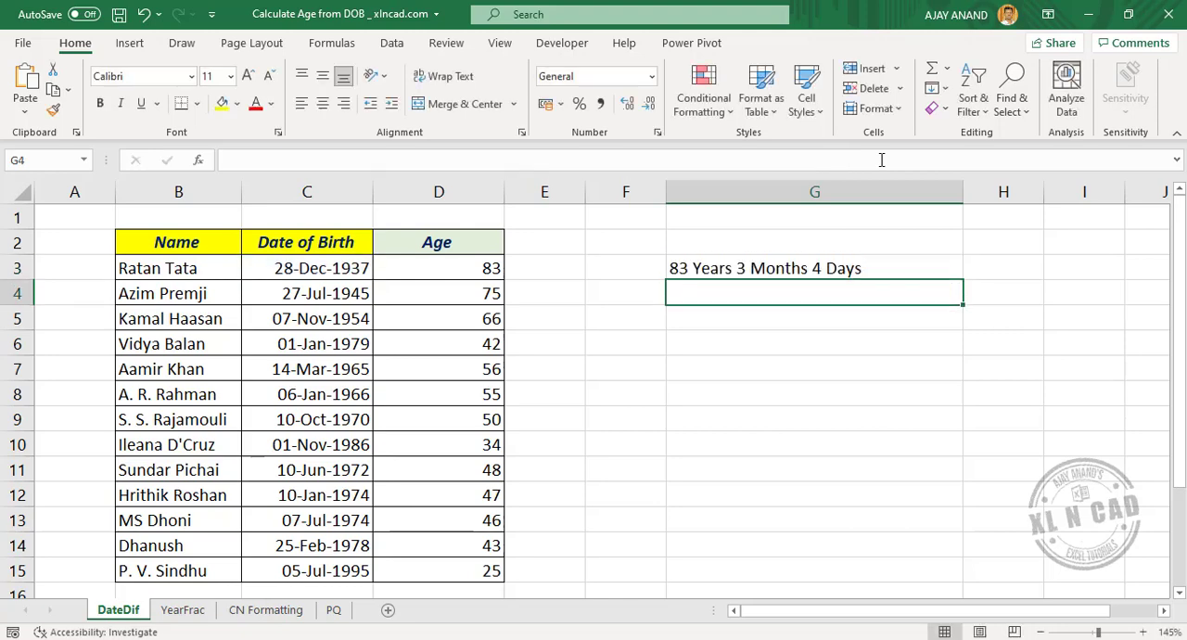
Fill the combined age formula from G3 down to G15 and select G9 to check the copied formula
{"action": "left_click", "coordinate": [895, 268]}
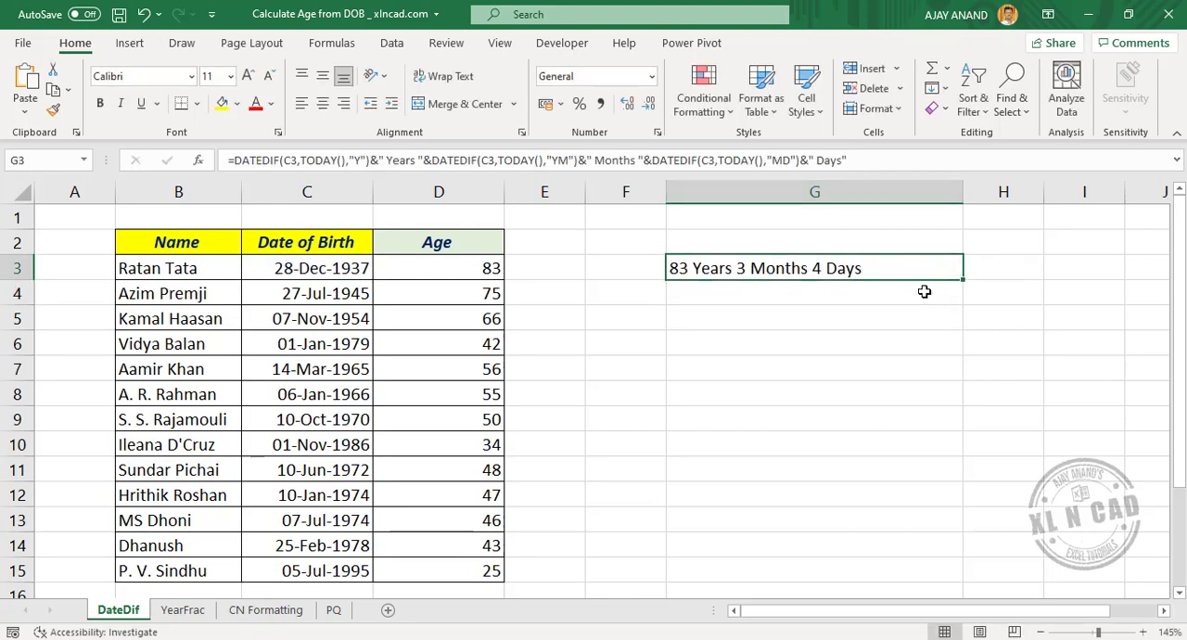
{"action": "left_click_drag", "start_coordinate": [956, 280], "coordinate": [940, 574]}
{"action": "left_click", "coordinate": [815, 419]}
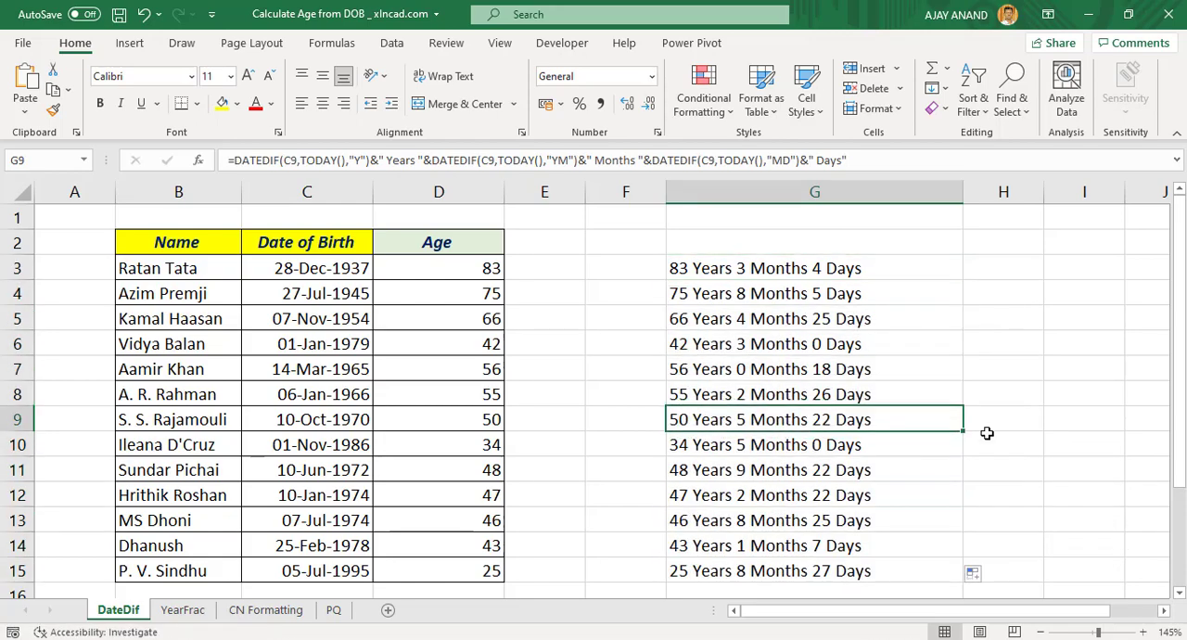